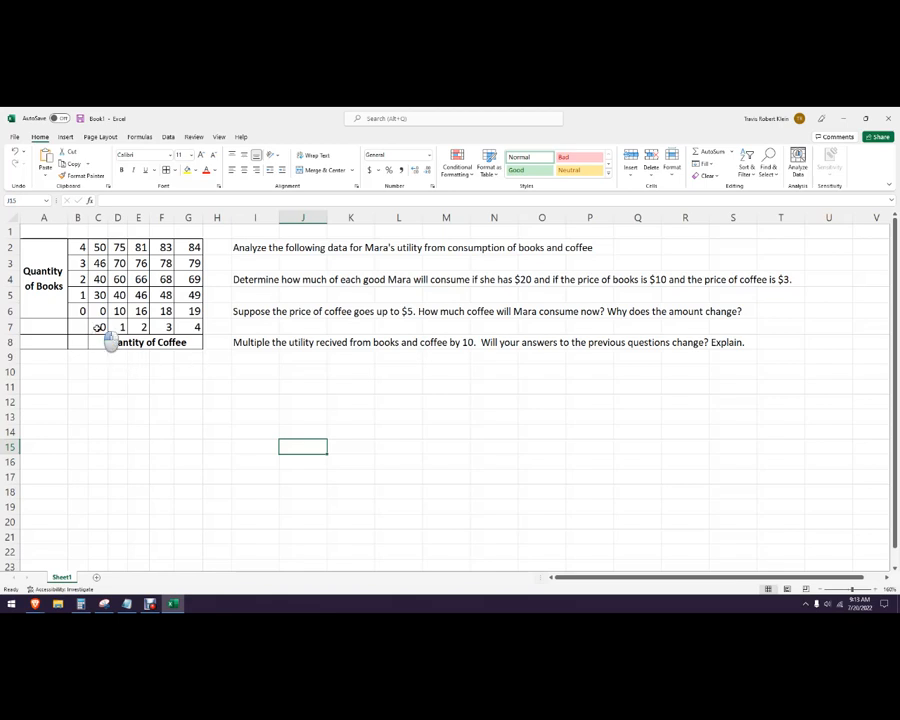
Step: Examine the utility table in B2:G8, checking the book and coffee quantities and the utility values where they meet
left_click(82, 311)
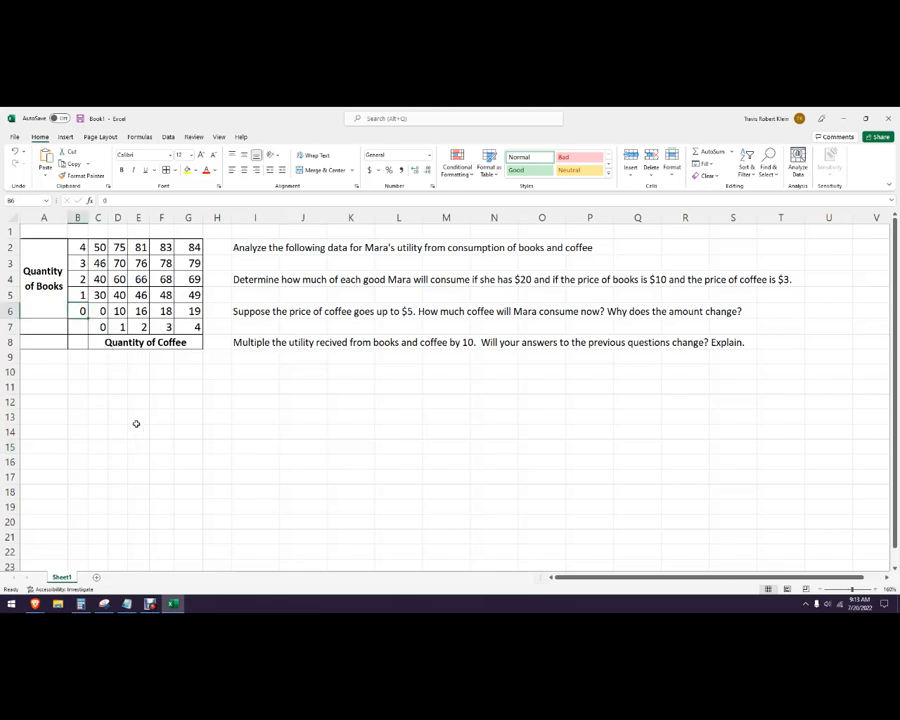
left_click(101, 311)
type("0")
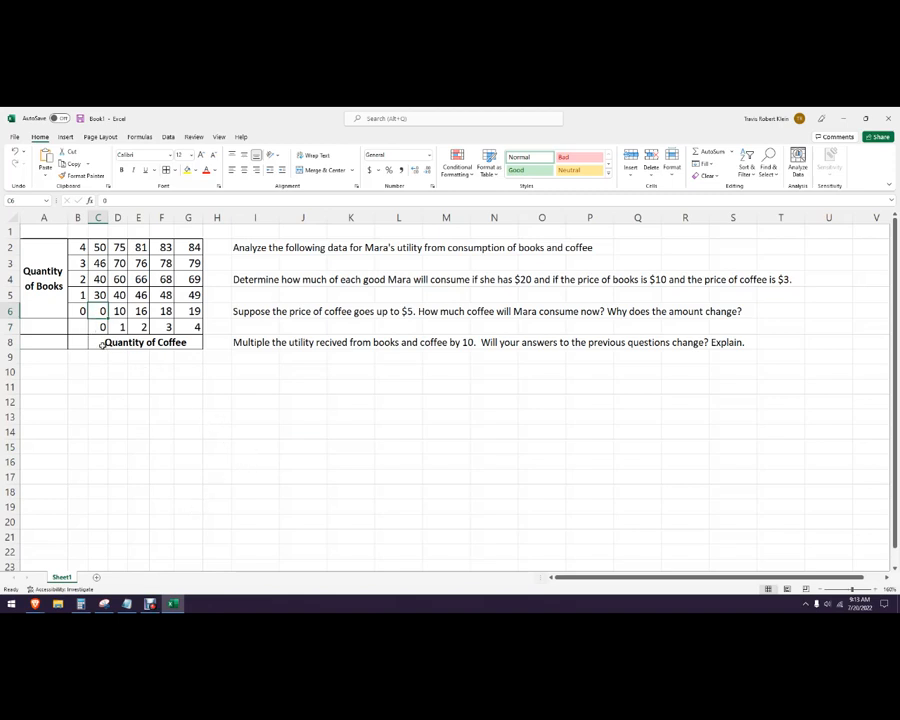
left_click(191, 330)
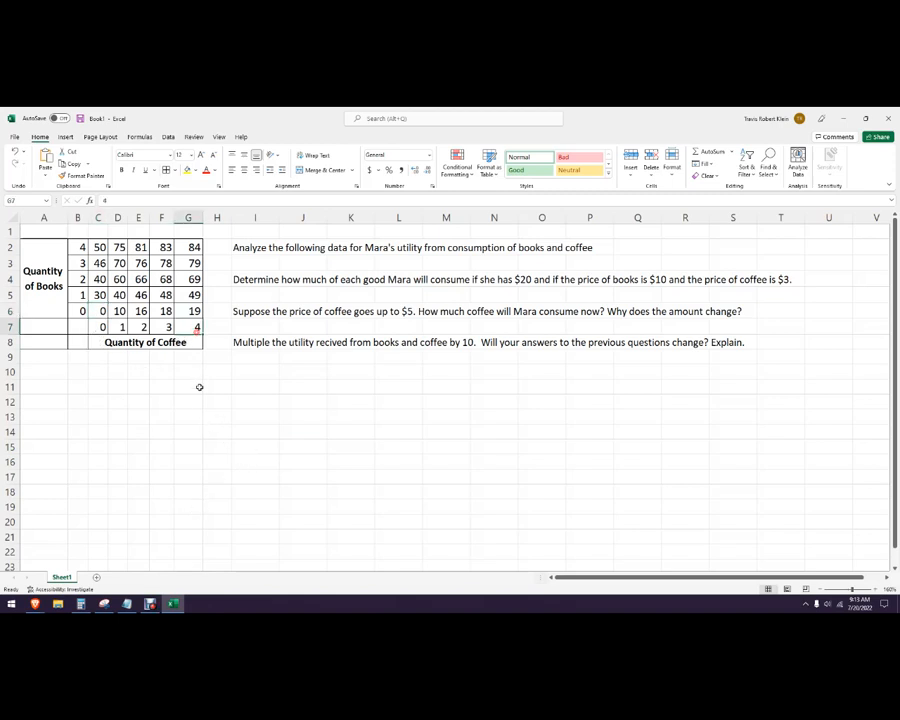
left_click(76, 247)
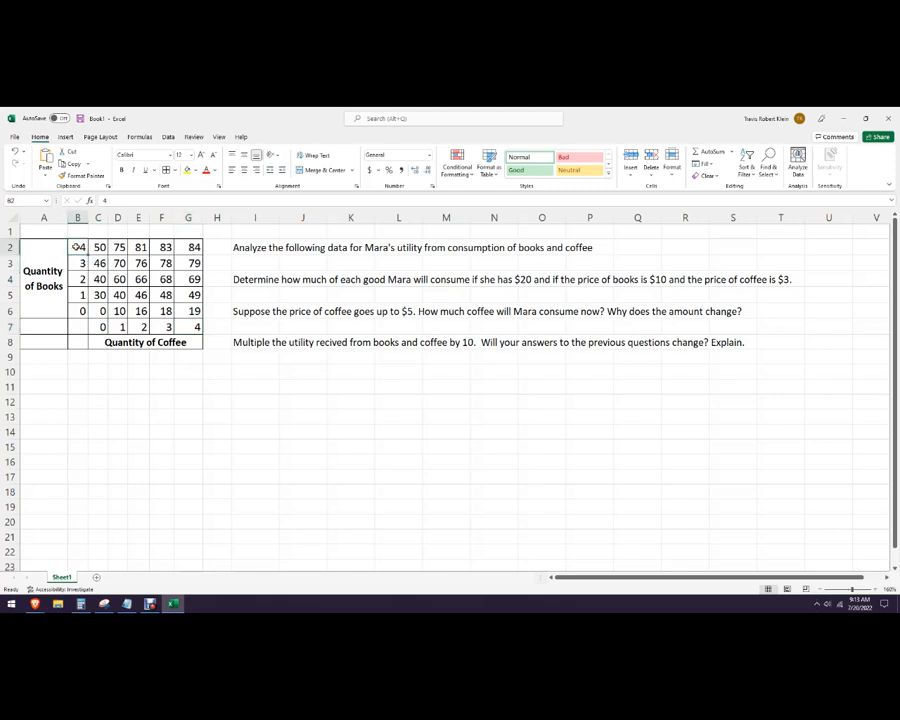
left_click(199, 245)
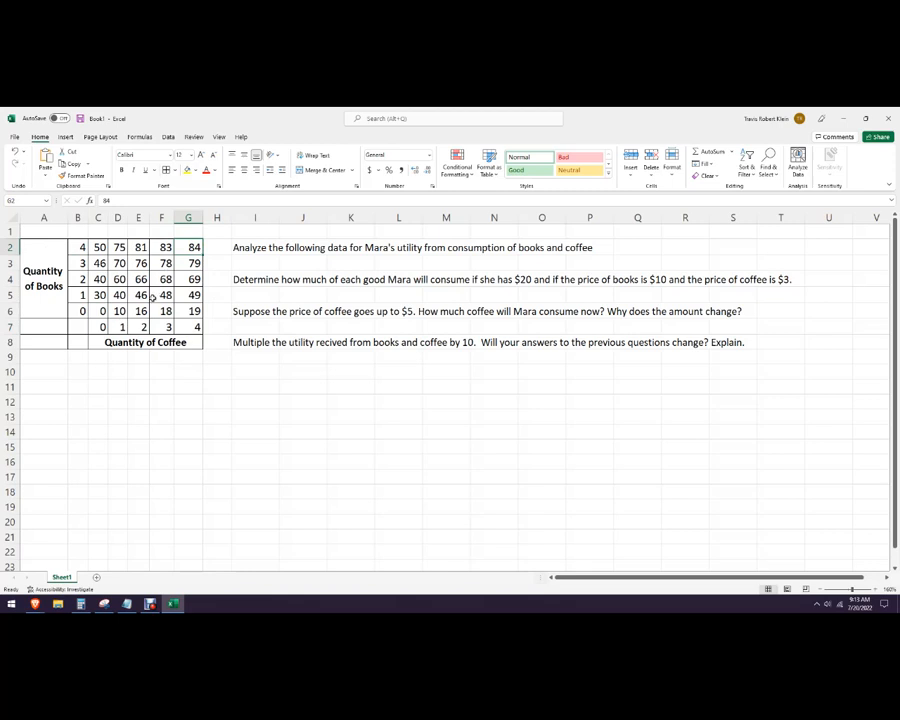
left_click(218, 264)
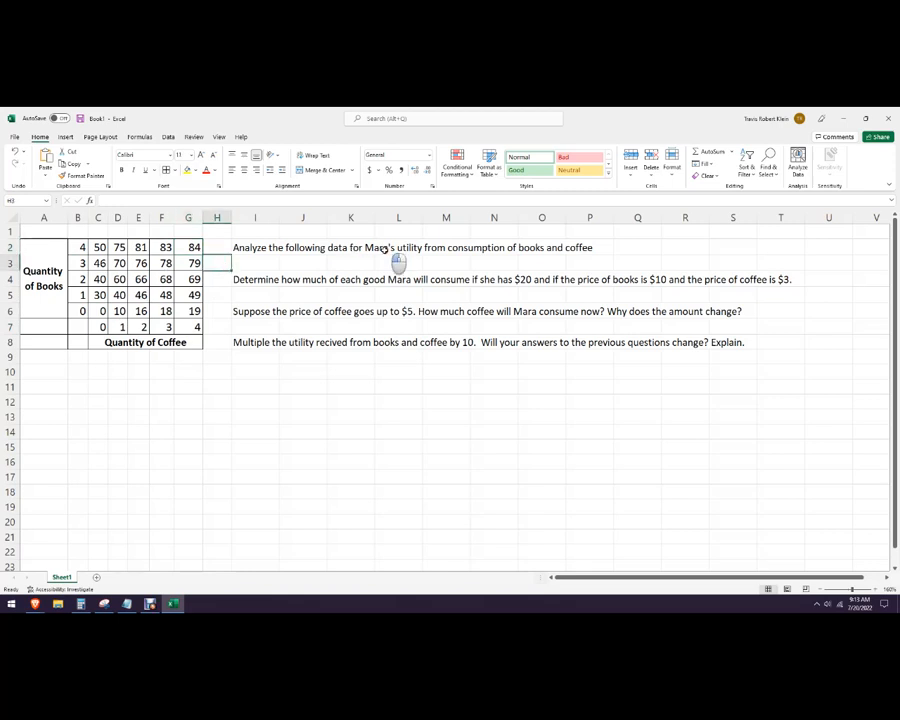
Step: Read the first question in row 4, noting the $20 budget, the $10 book price and the $3 coffee price
left_click(392, 247)
left_click(418, 387)
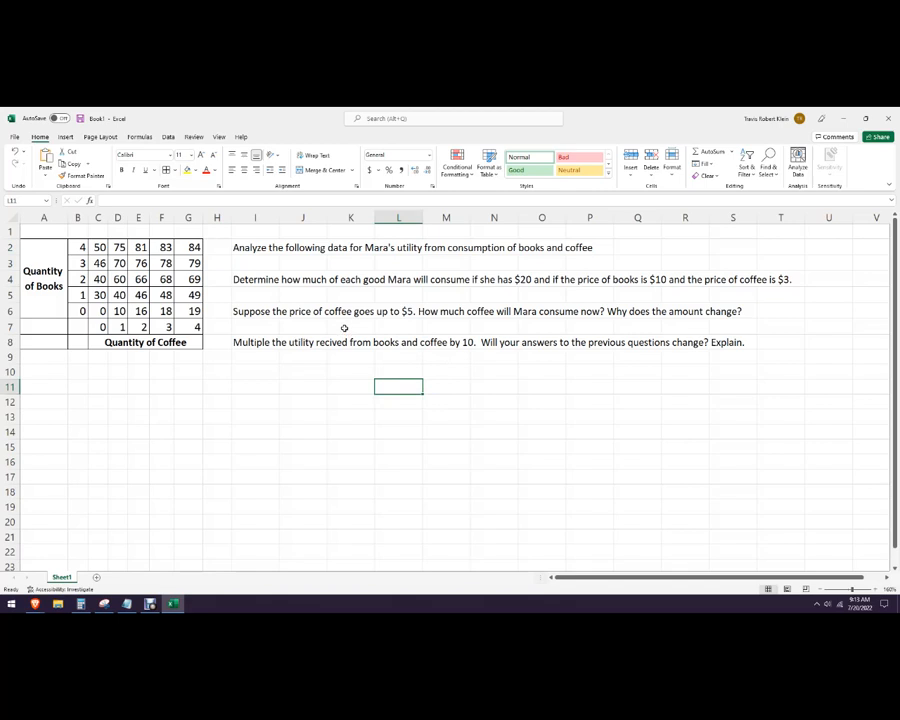
left_click(392, 281)
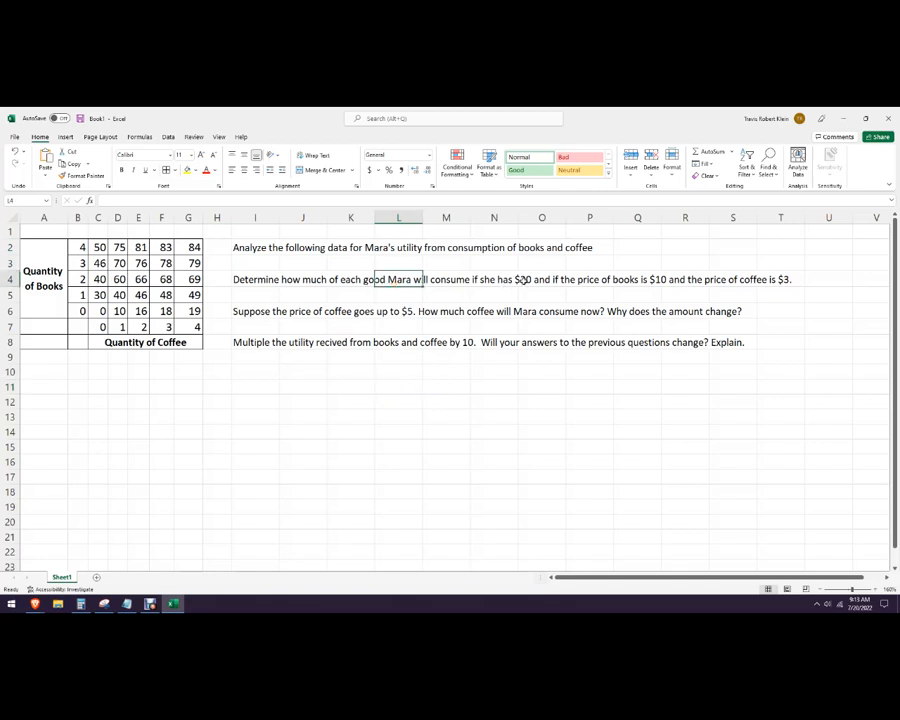
left_click(655, 280)
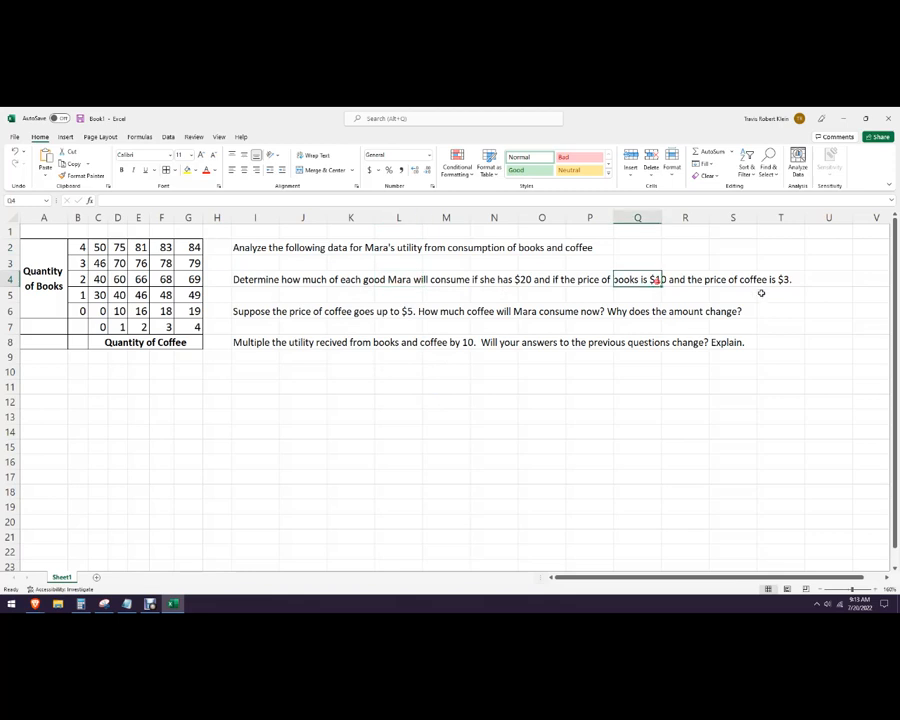
left_click(781, 281)
left_click(570, 295)
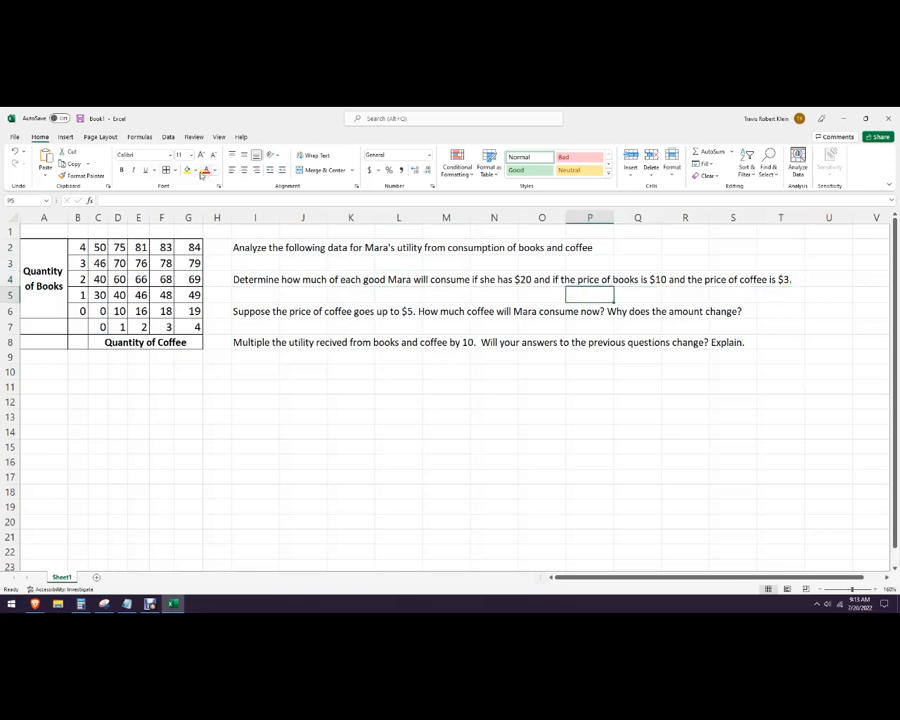
left_click(258, 295)
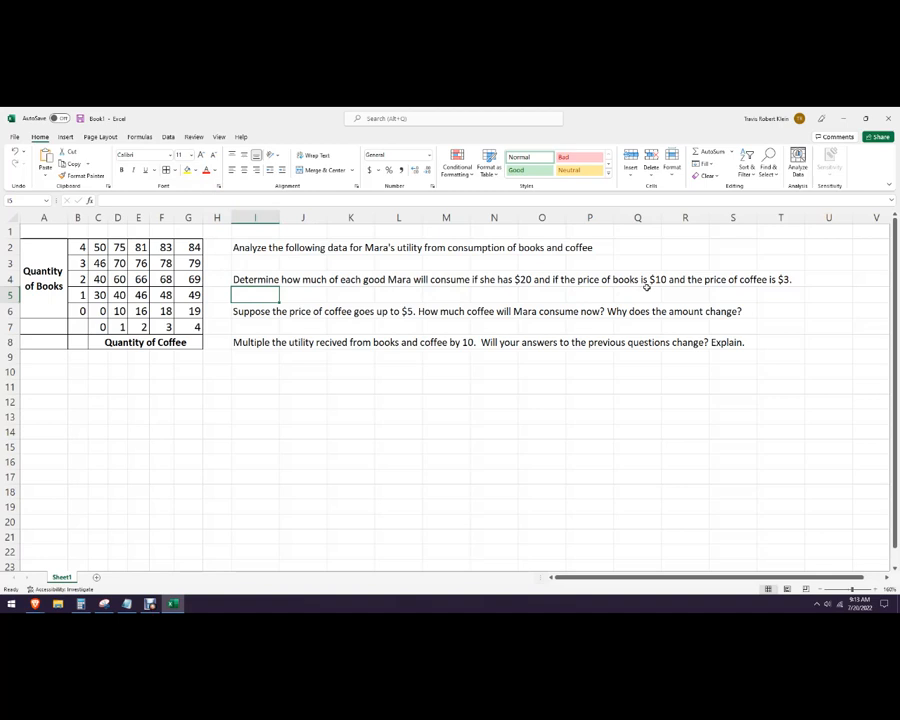
Step: Highlight C4, the utility of two books and no coffee, in yellow as an affordable bundle
left_click(97, 281)
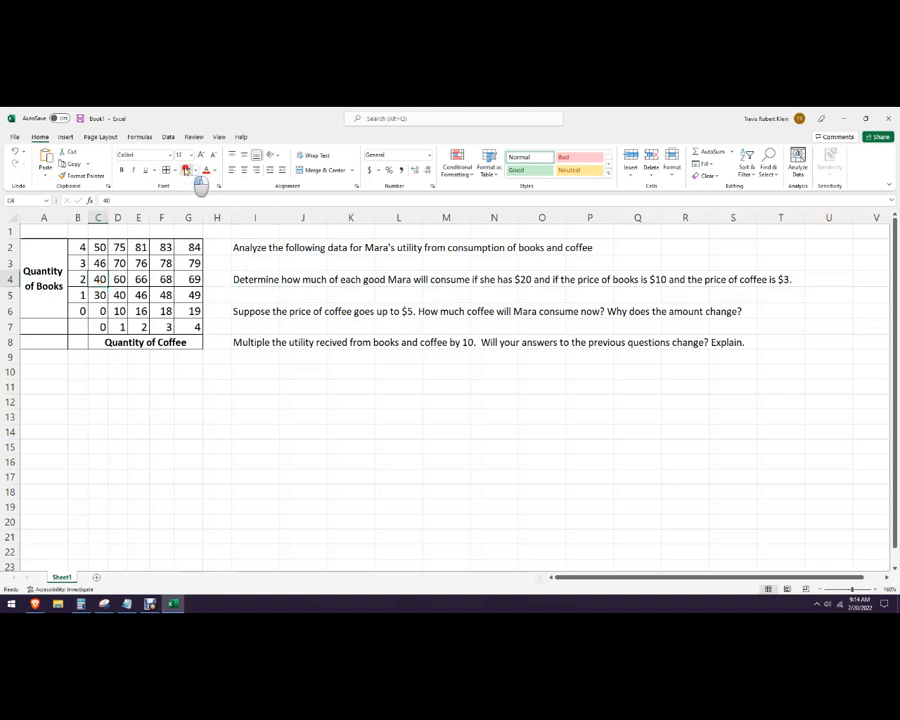
left_click(187, 170)
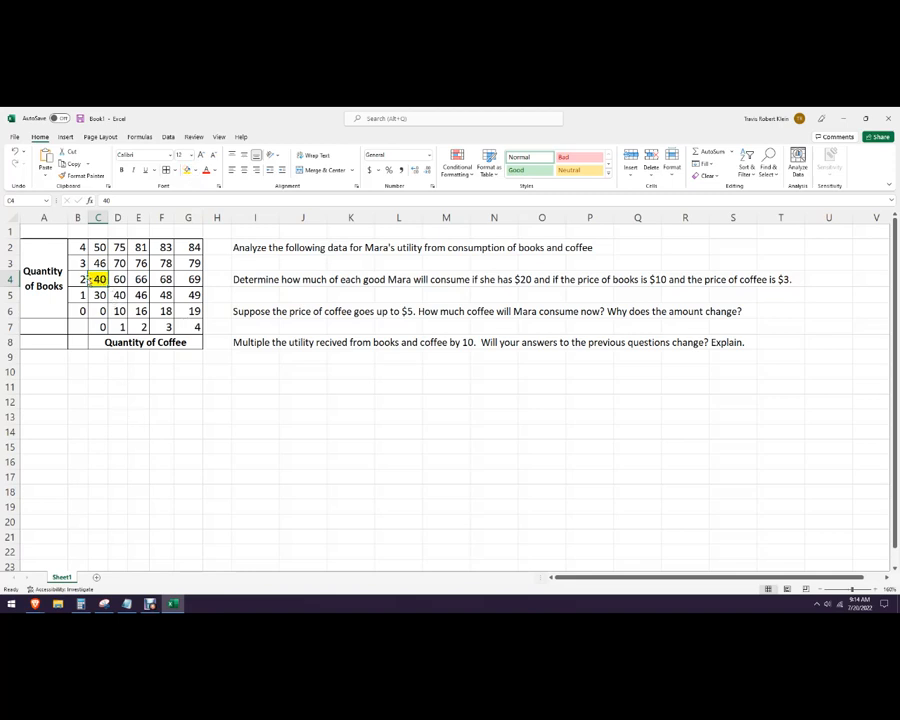
left_click(118, 280)
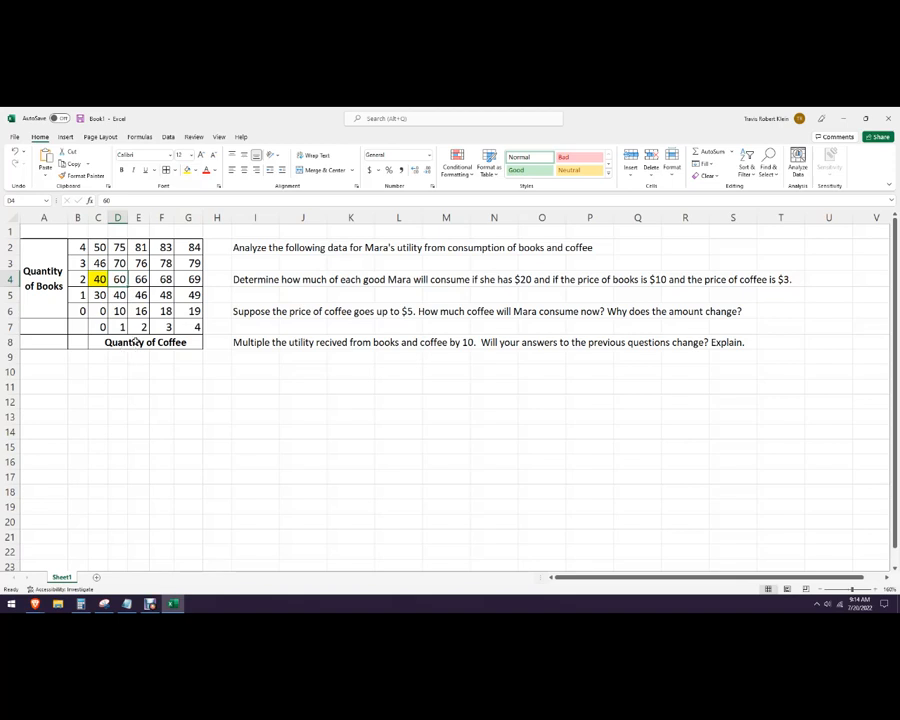
Step: Fill C5:F5 with yellow to mark the affordable bundles of one book with zero to three coffees
left_click(98, 295)
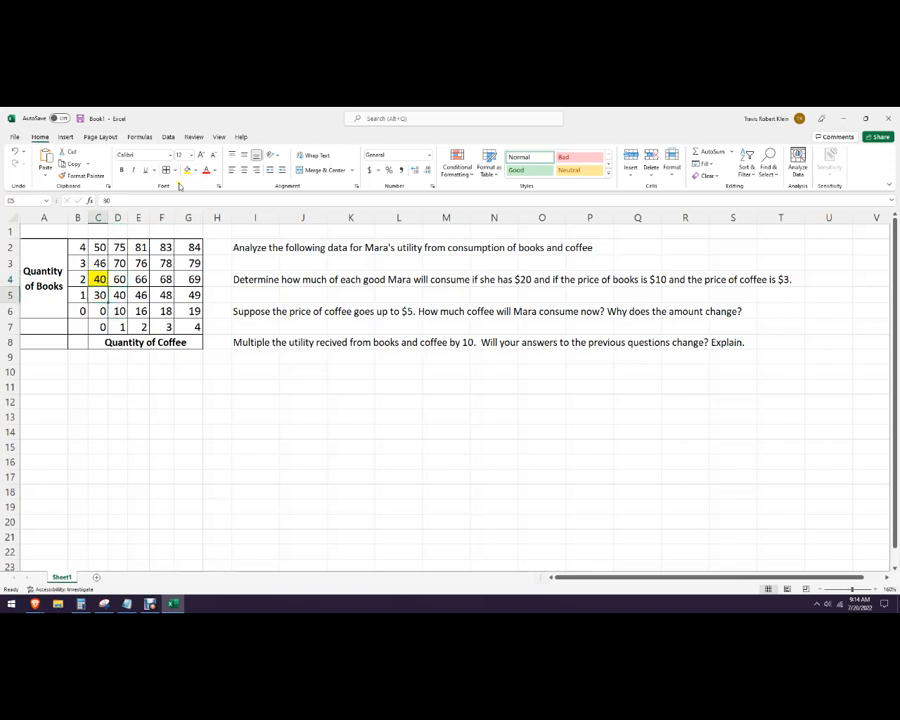
left_click(187, 171)
left_click(116, 295)
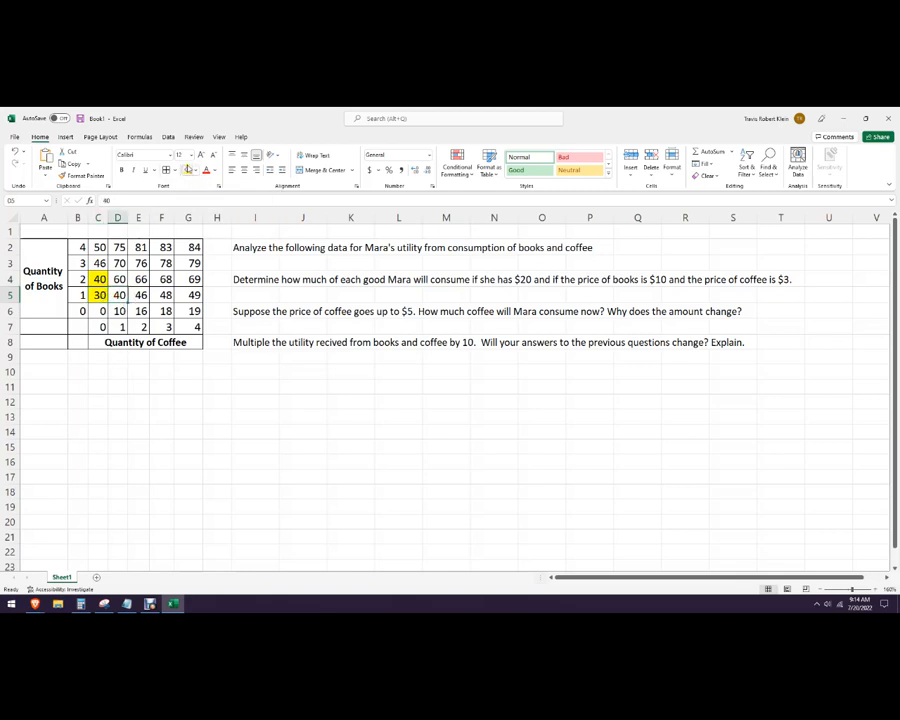
left_click(188, 171)
left_click(146, 296)
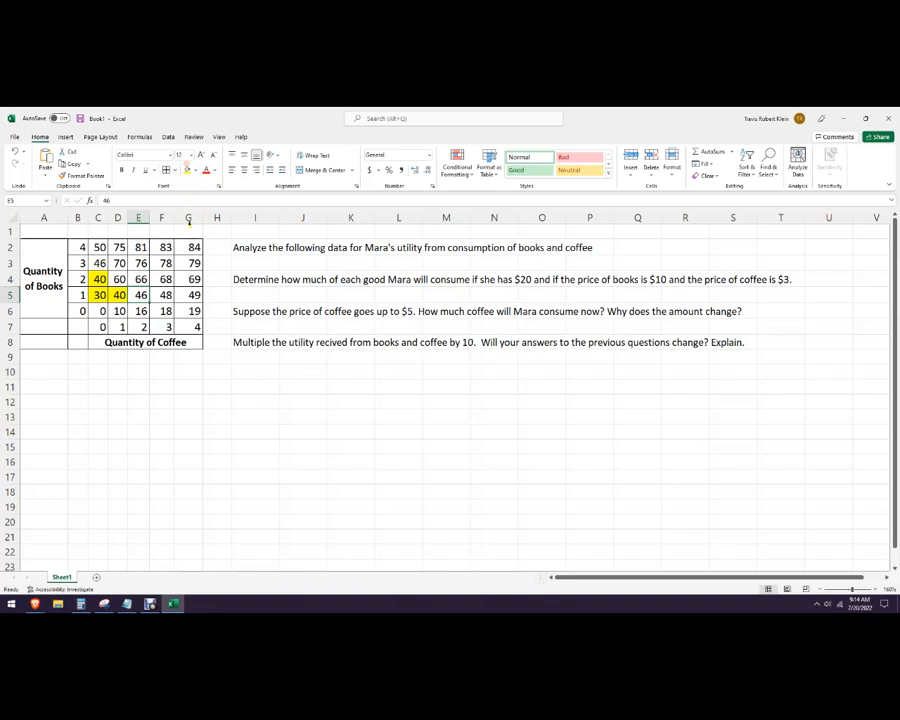
left_click(186, 170)
key("Right")
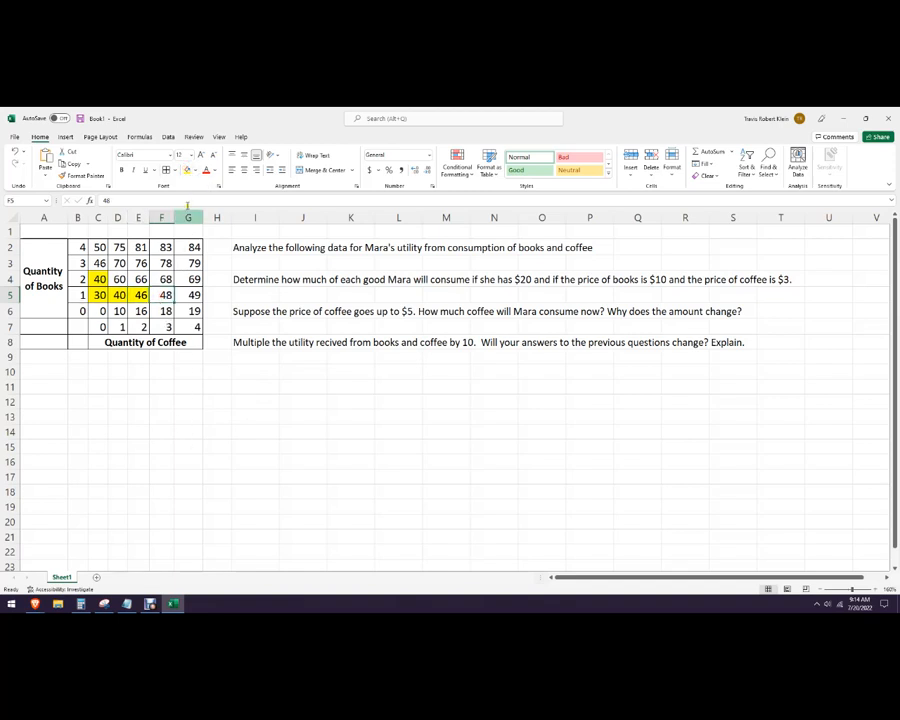
left_click(188, 171)
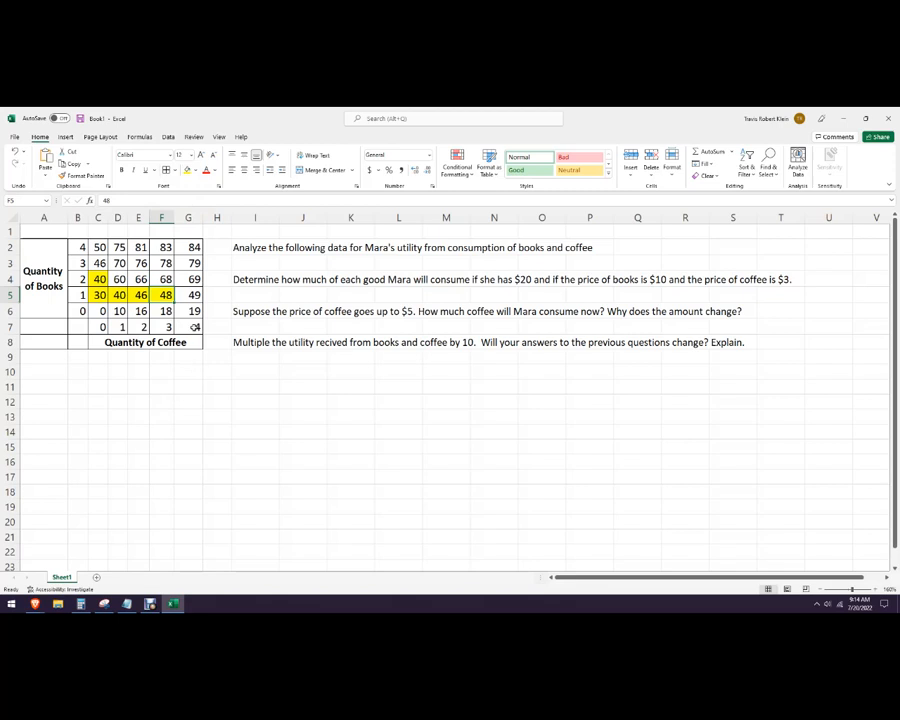
left_click(194, 295)
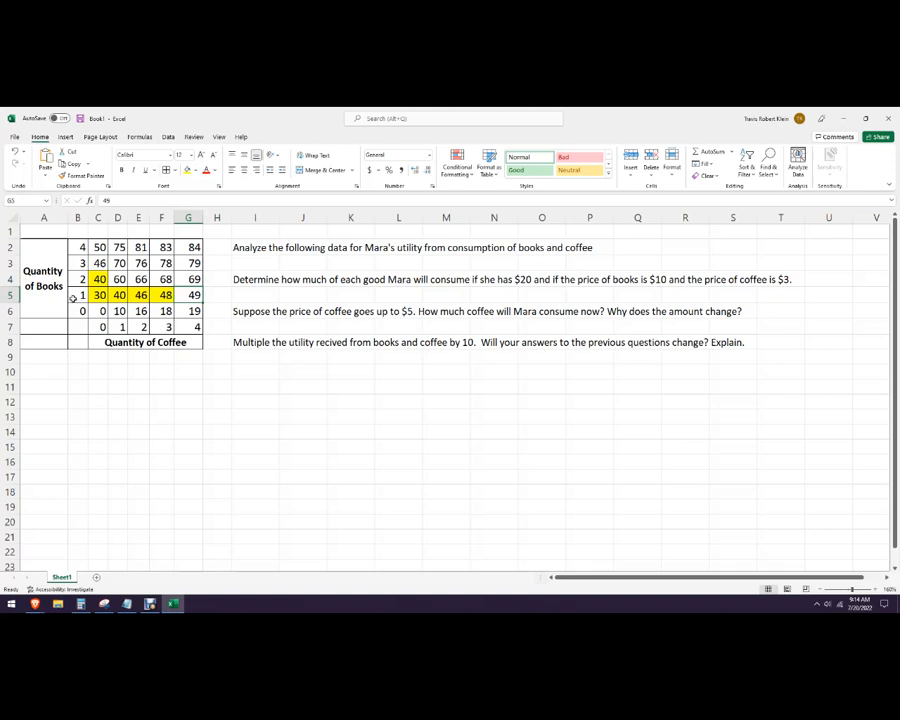
Step: Fill D6:G6 with yellow to mark the affordable bundles of no books with one to four coffees
left_click(195, 312)
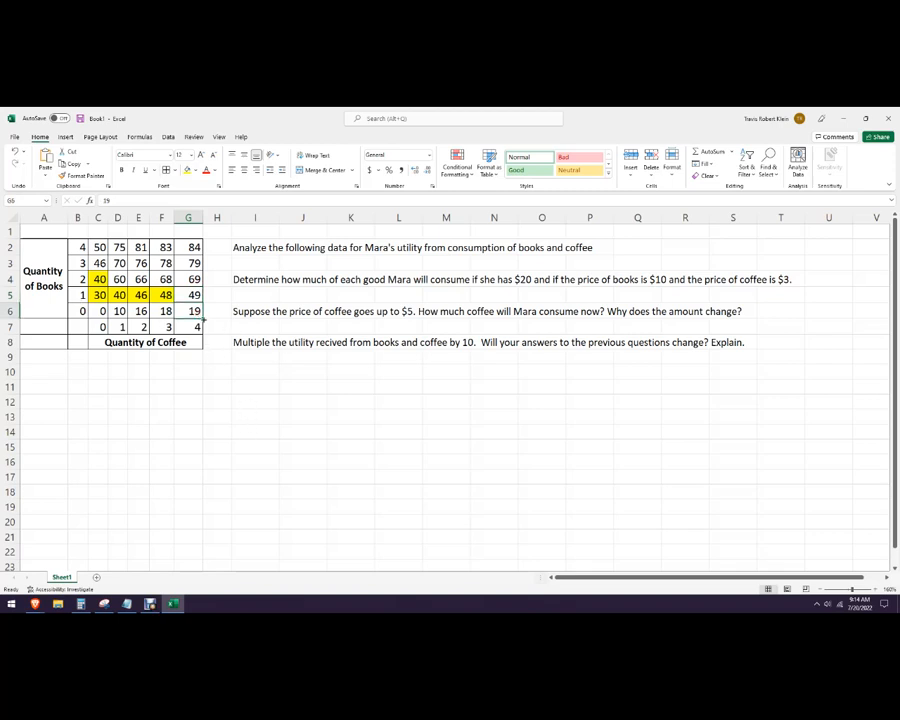
left_click(188, 171)
left_click(165, 311)
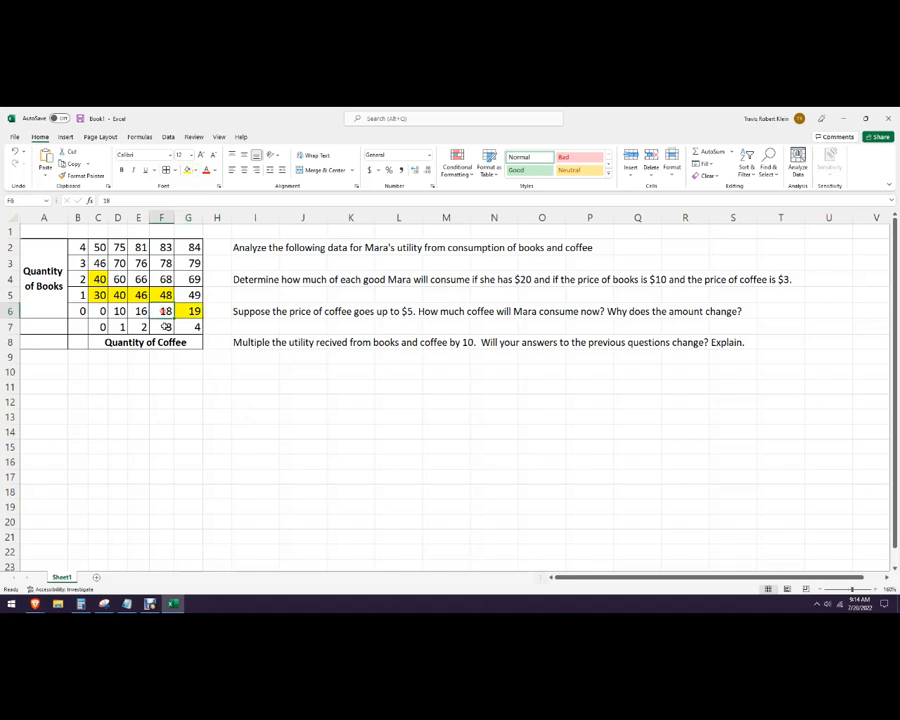
left_click_drag(117, 311, 162, 311)
left_click(187, 171)
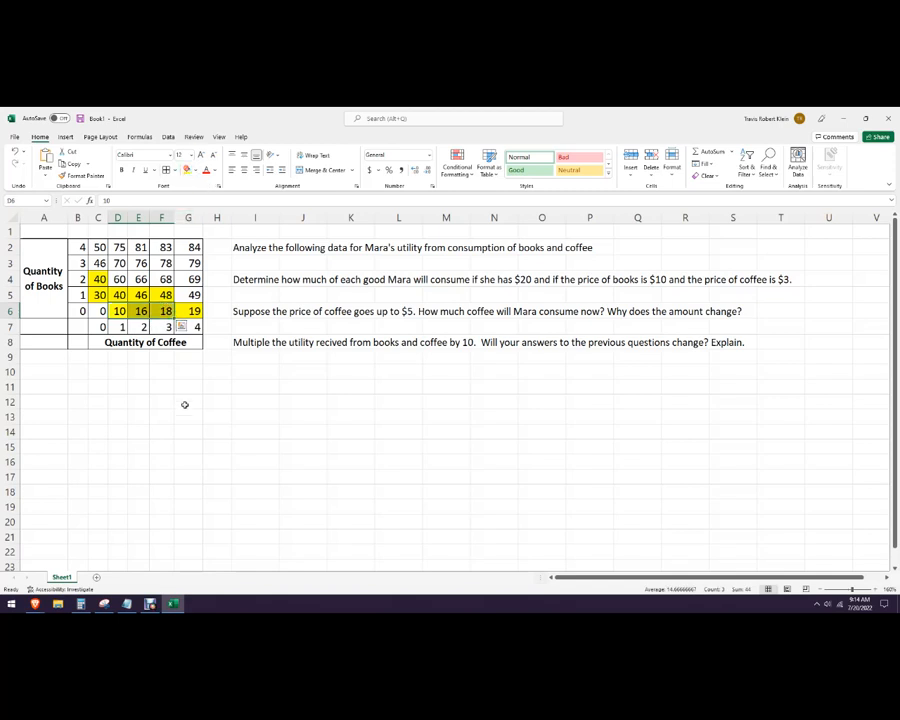
left_click(186, 414)
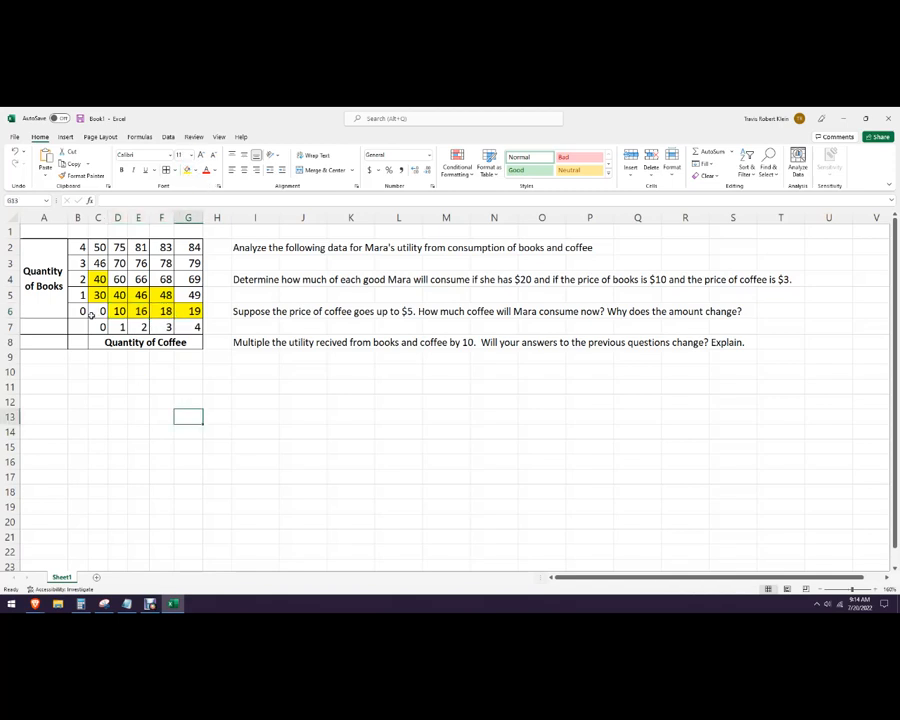
left_click(257, 404)
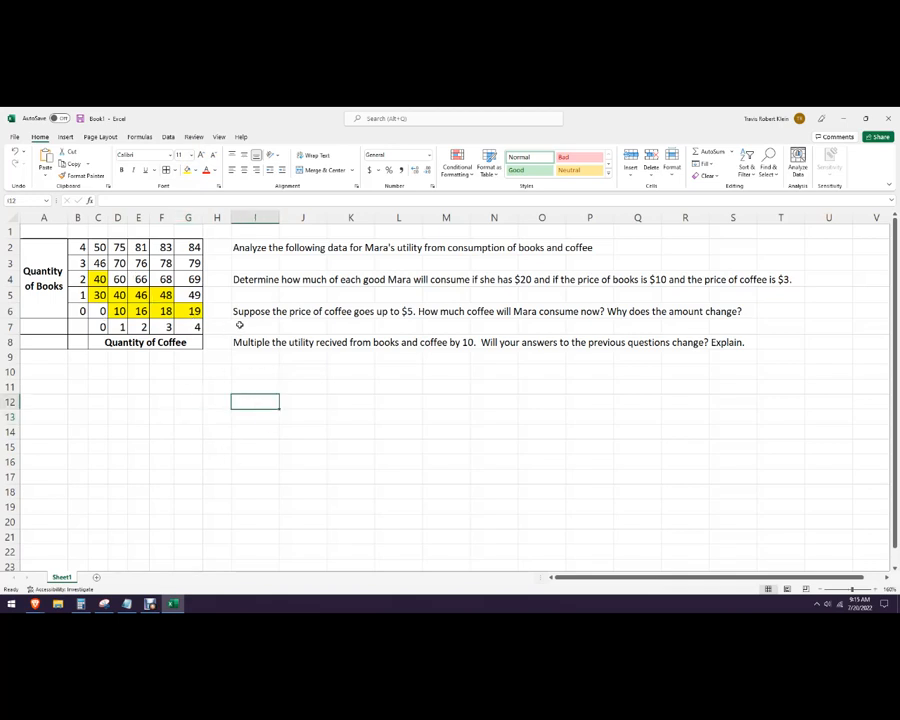
Step: Enter the answer "1 book, 3 coffees, spend: $19" in L5, below the first question
left_click(165, 295)
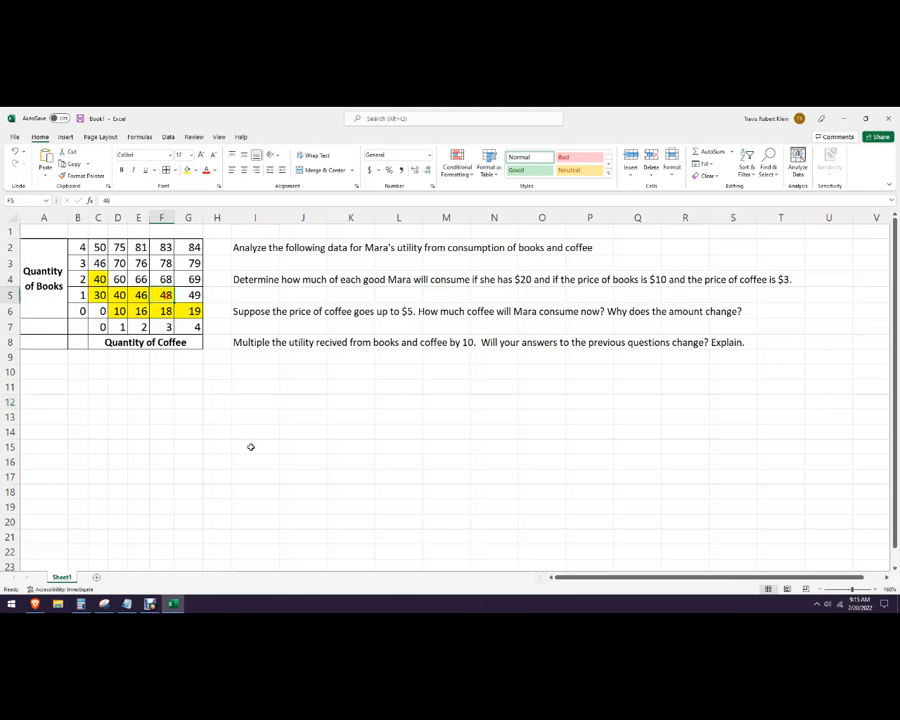
left_click(408, 292)
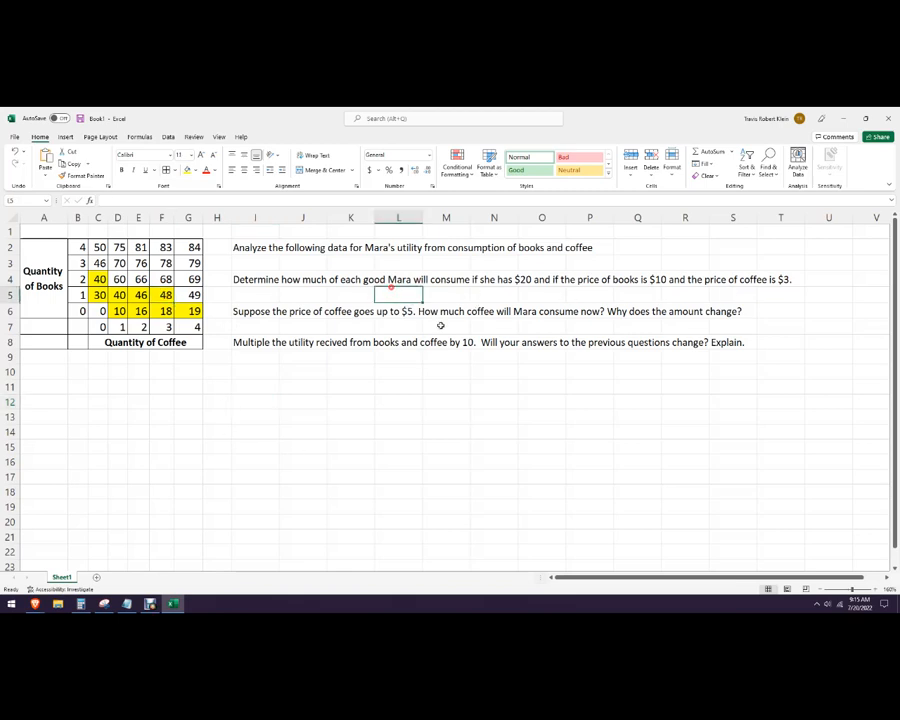
type("1 book")
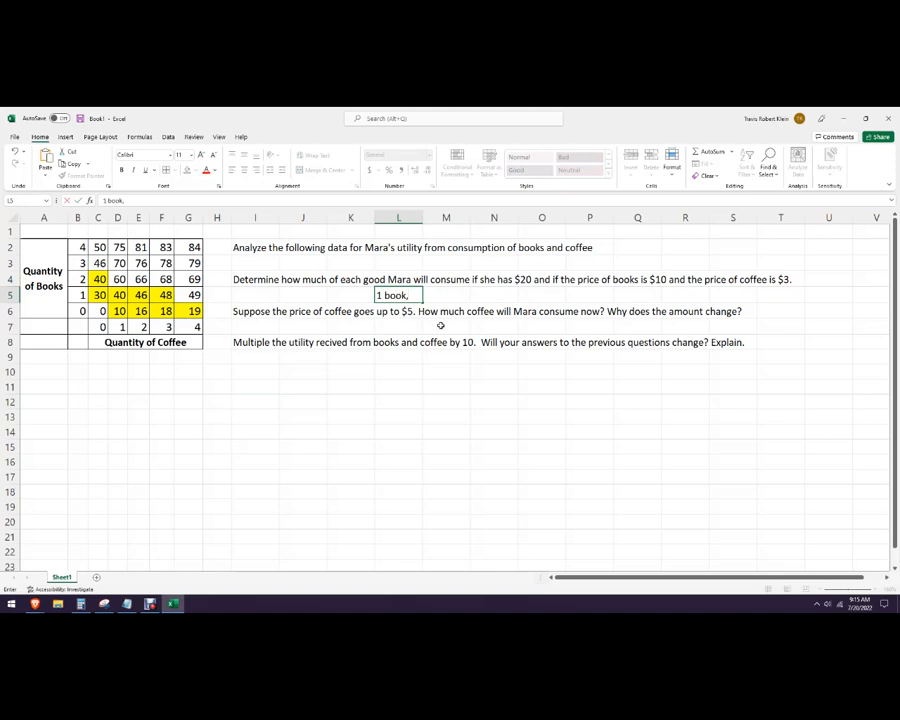
type(", 3 coffees, spend: $19")
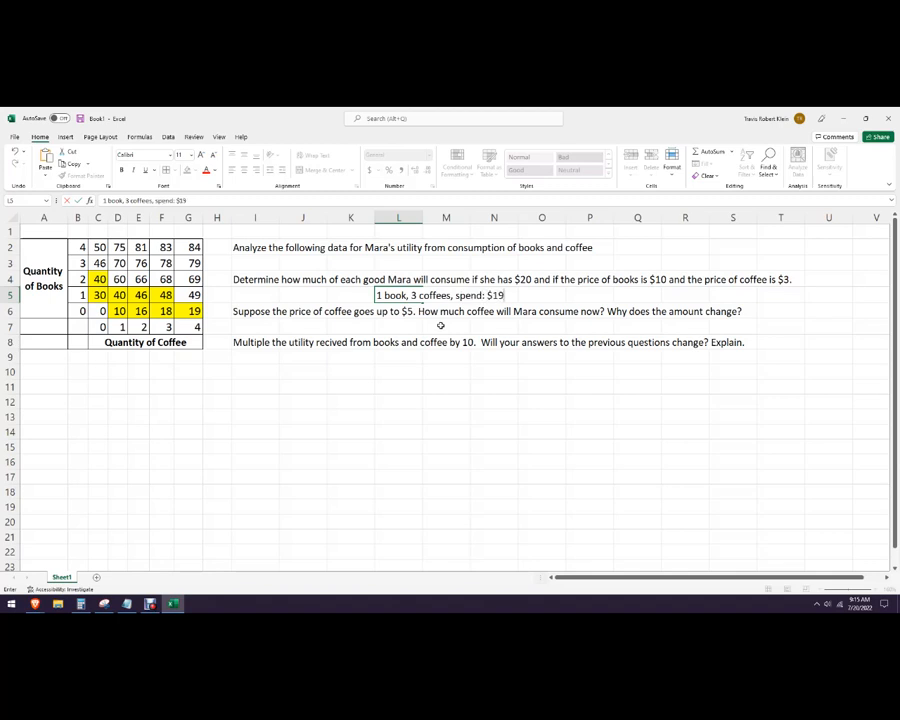
left_click(448, 388)
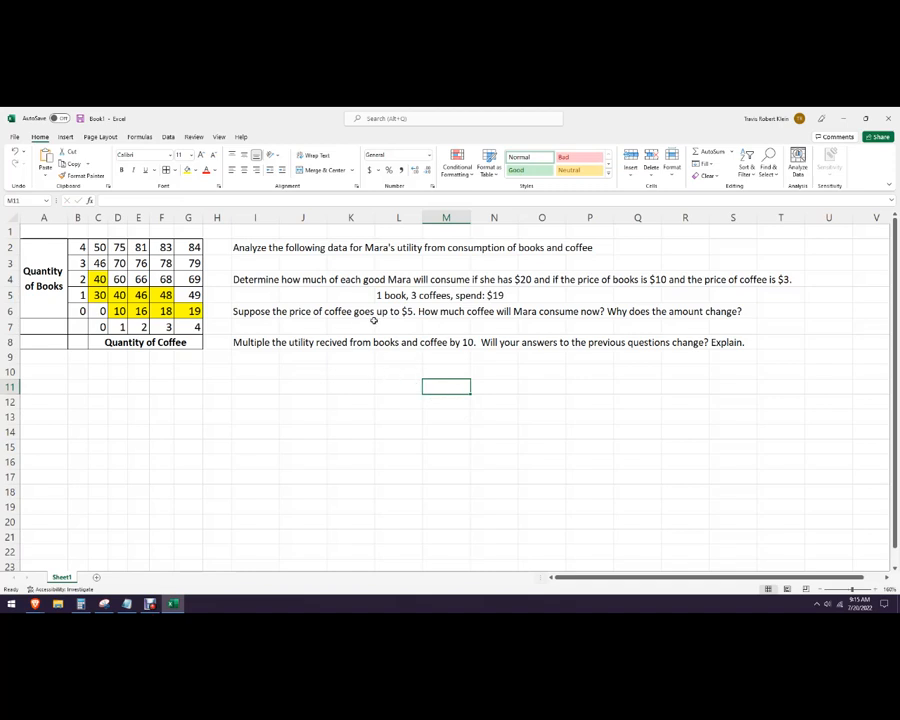
Step: Remove the yellow highlighting from C4:G6 by applying the format of cell D3 with Format Painter for the $5 coffee question
left_click(570, 314)
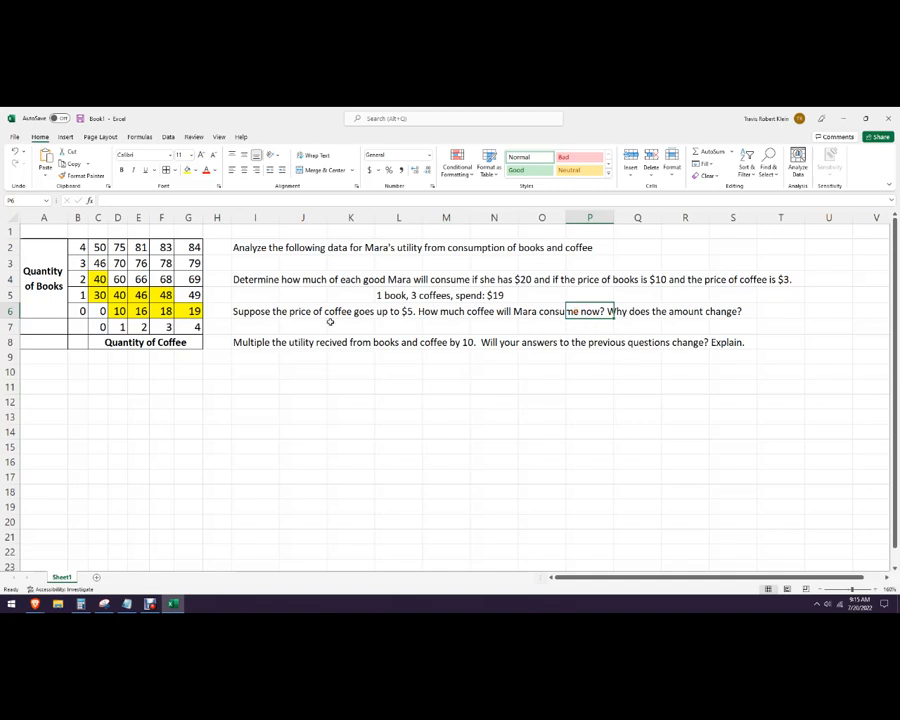
left_click(408, 313)
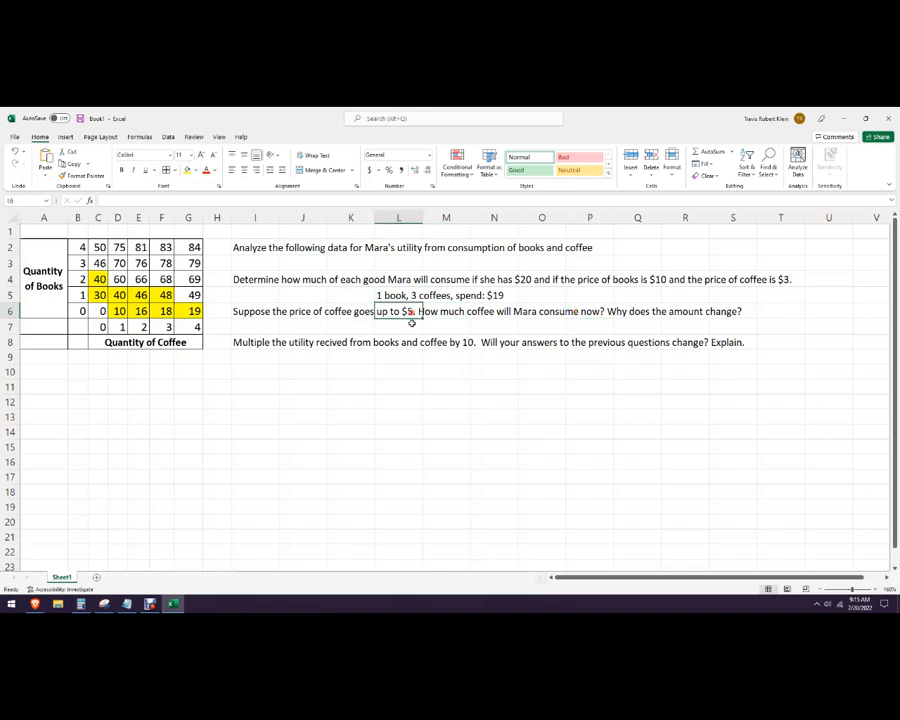
left_click(408, 324)
left_click(348, 431)
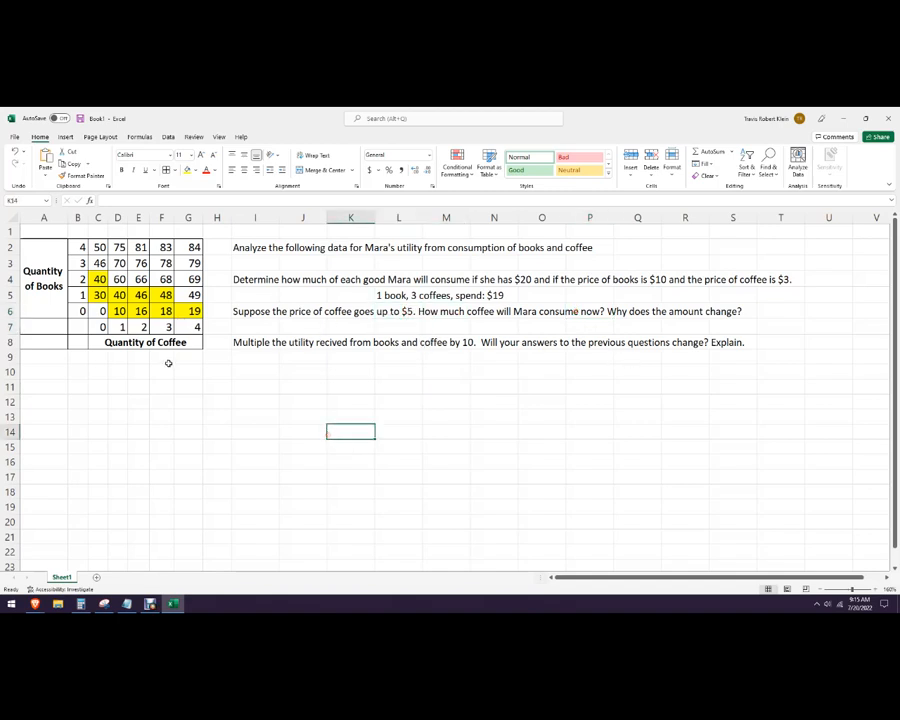
left_click(116, 263)
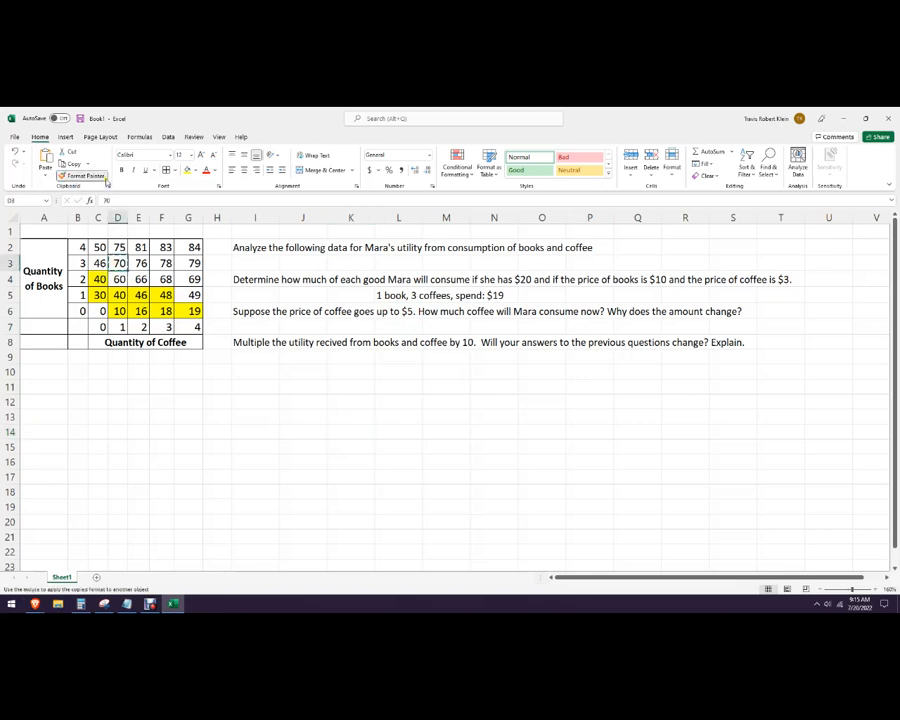
mouse_move(97, 279)
left_mouse_down()
mouse_move(135, 302)
mouse_move(207, 323)
left_mouse_up()
left_click(233, 446)
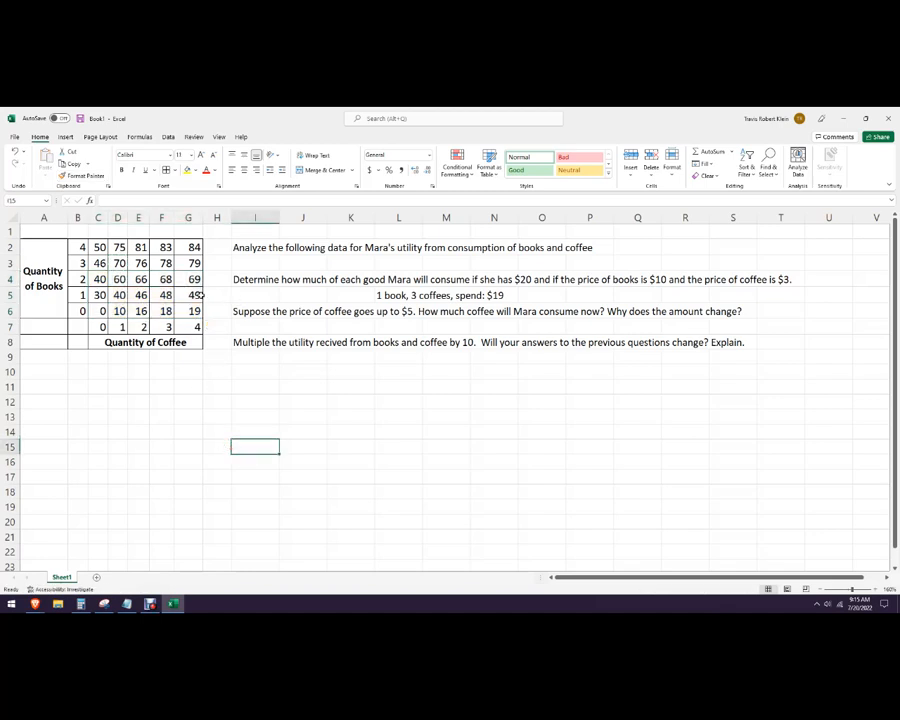
Step: Fill C4 and C5 with yellow to mark the affordable bundles of two books and one book without coffee
left_click(99, 279)
left_click(186, 170)
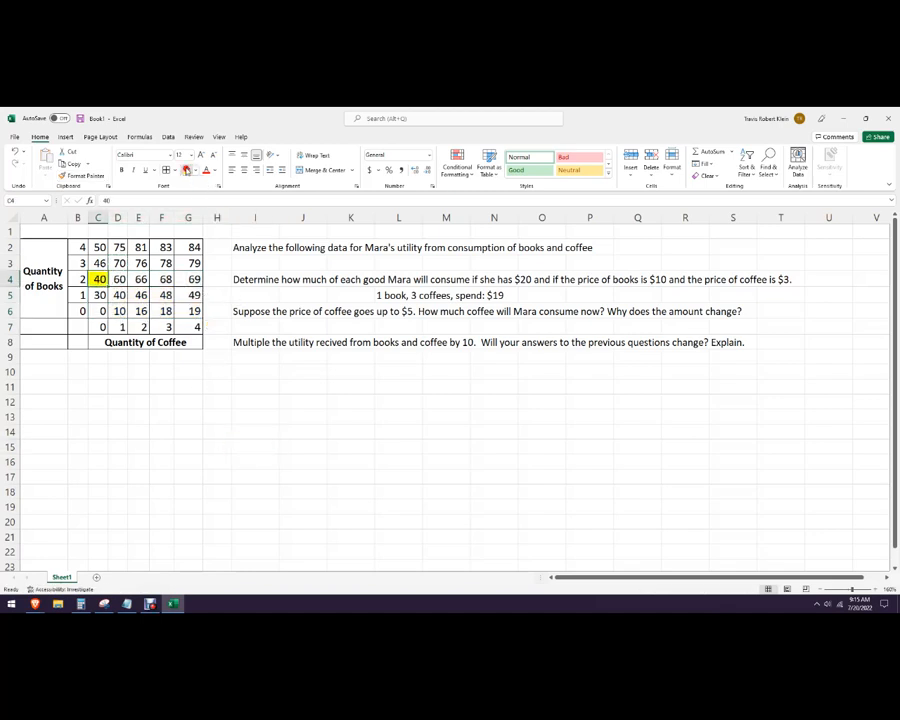
left_click(96, 294)
left_click(186, 170)
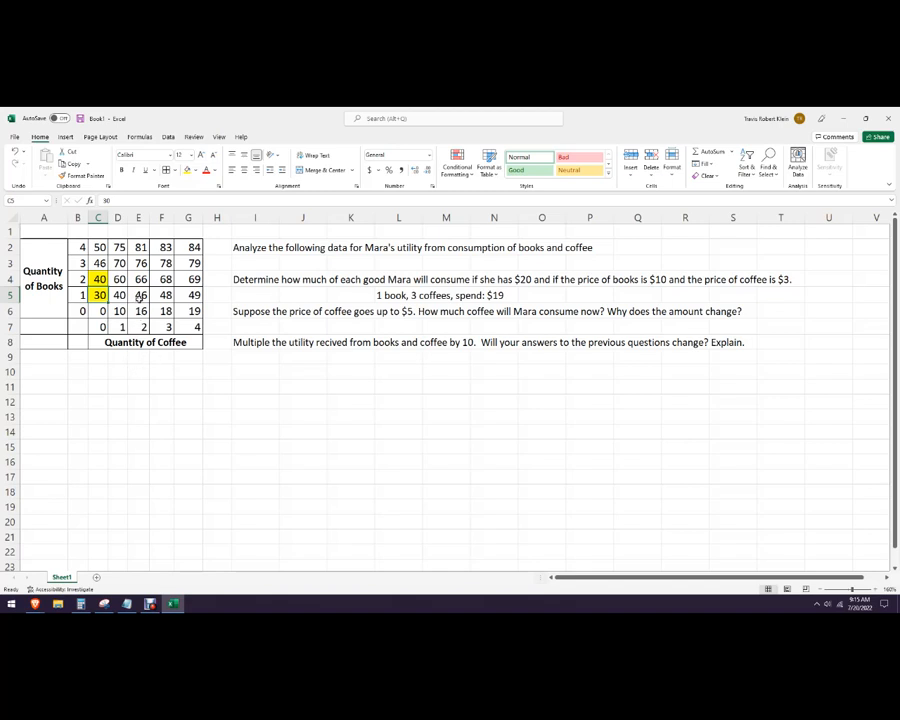
Step: Fill D6:G6 with yellow to mark the affordable bundles of no books with one to four coffees at $5 each
left_click(140, 311)
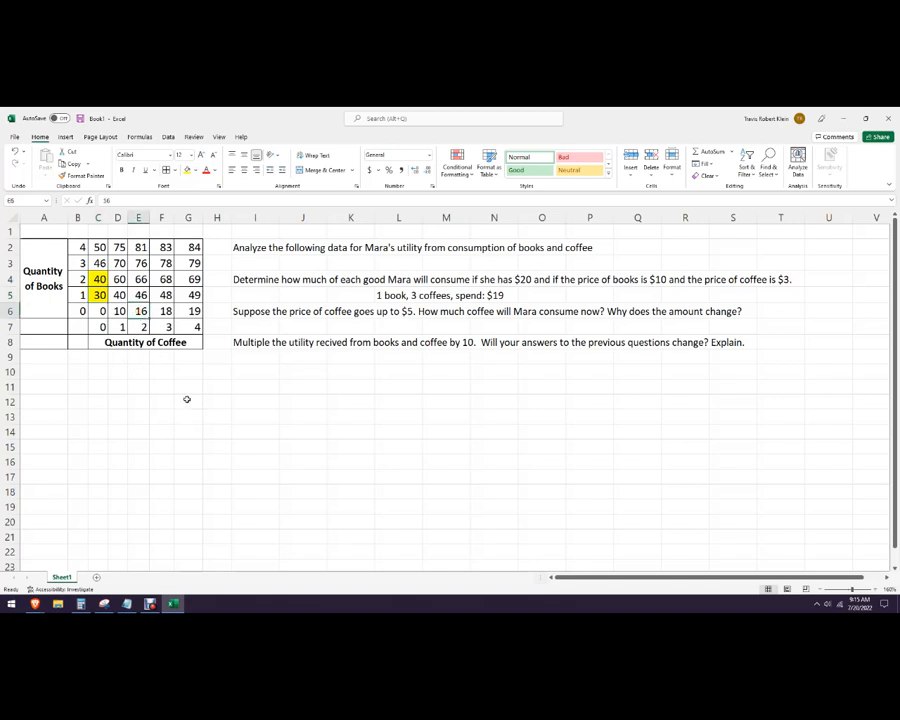
left_click(186, 170)
key("ctrl+z")
key("ctrl+y")
left_click(188, 311)
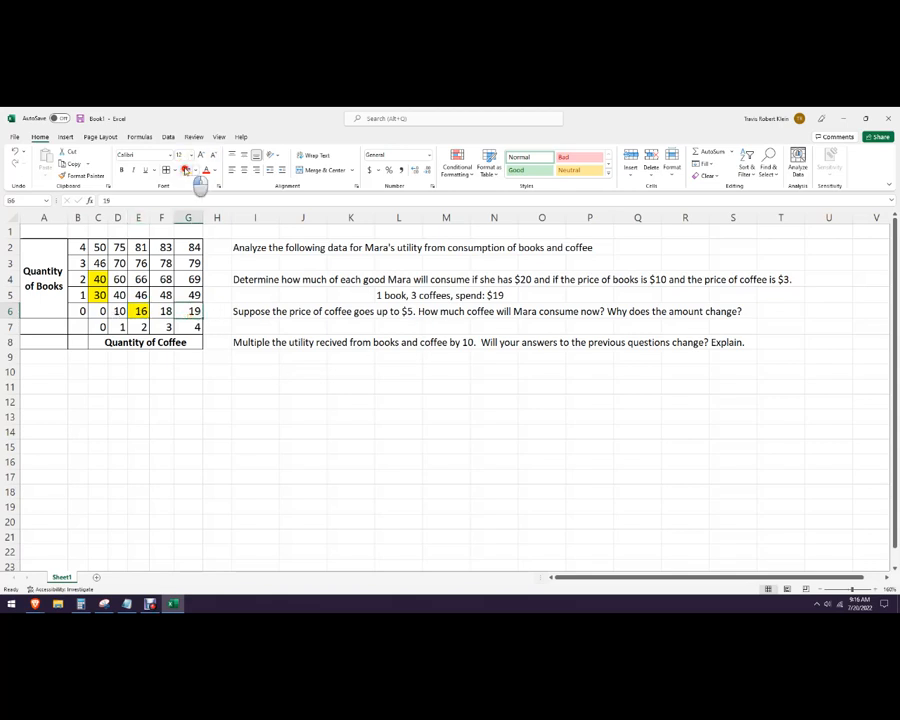
left_click(187, 170)
left_click(162, 311)
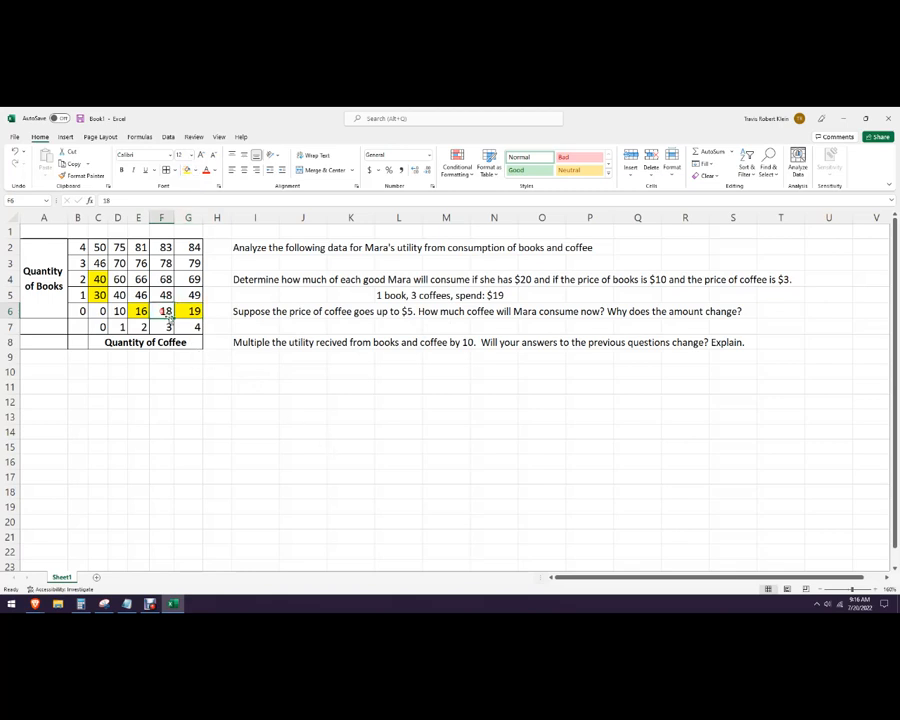
left_click(188, 170)
left_click(118, 311)
left_click(188, 170)
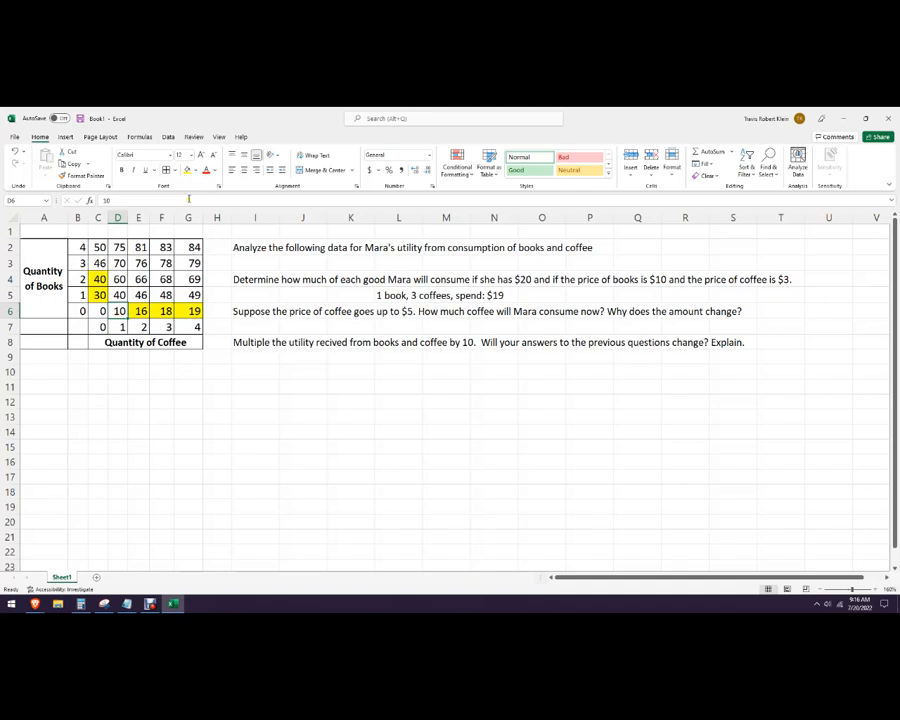
Step: Fill D5:E5 with yellow to mark the affordable bundles of one book with one or two coffees
left_click(118, 295)
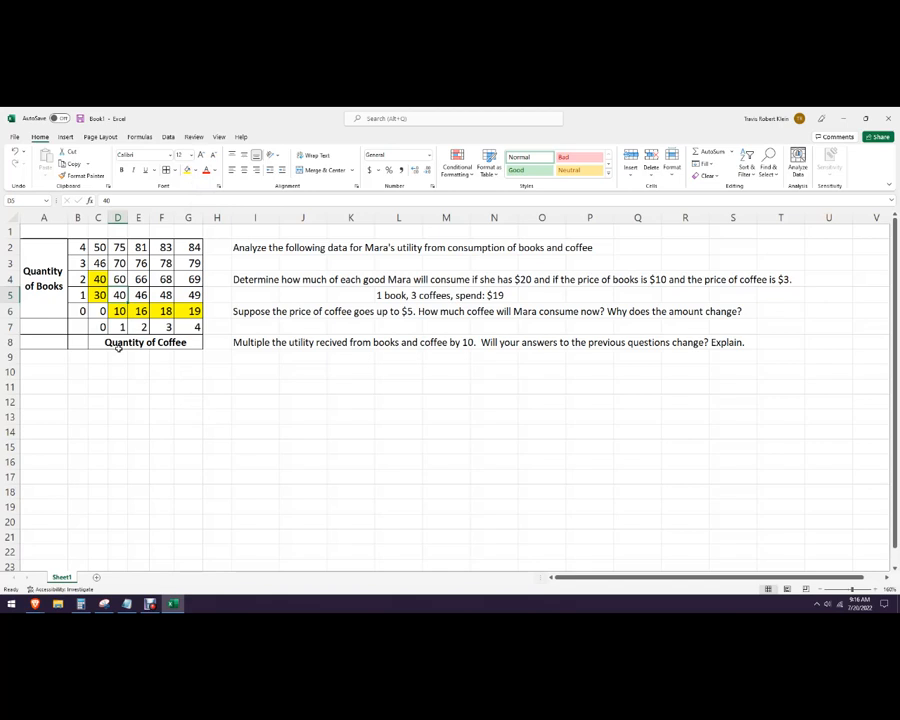
left_click(139, 295)
left_click(186, 170)
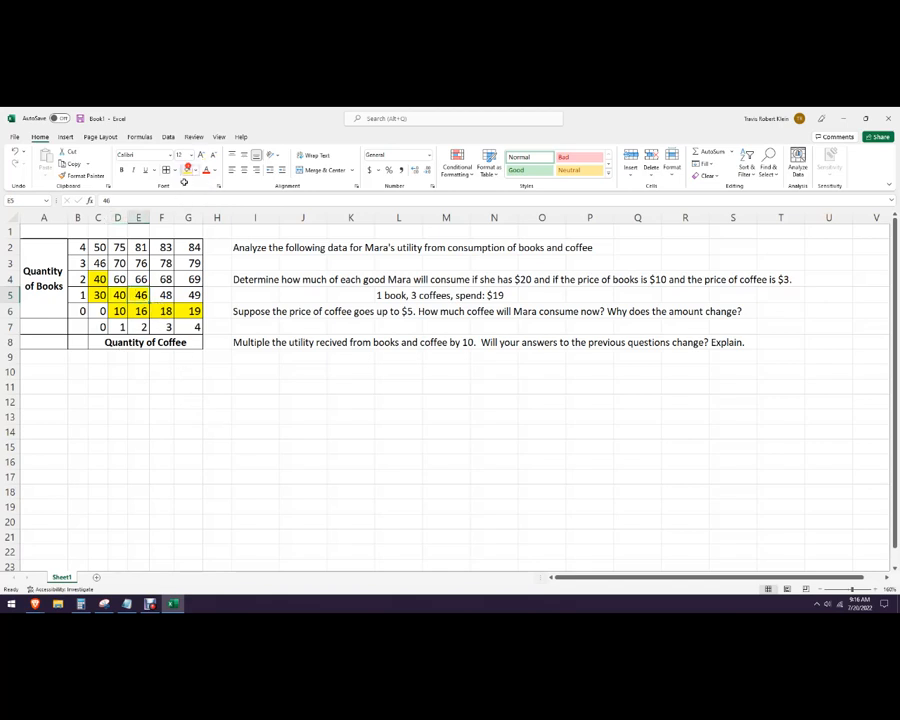
left_click(164, 294)
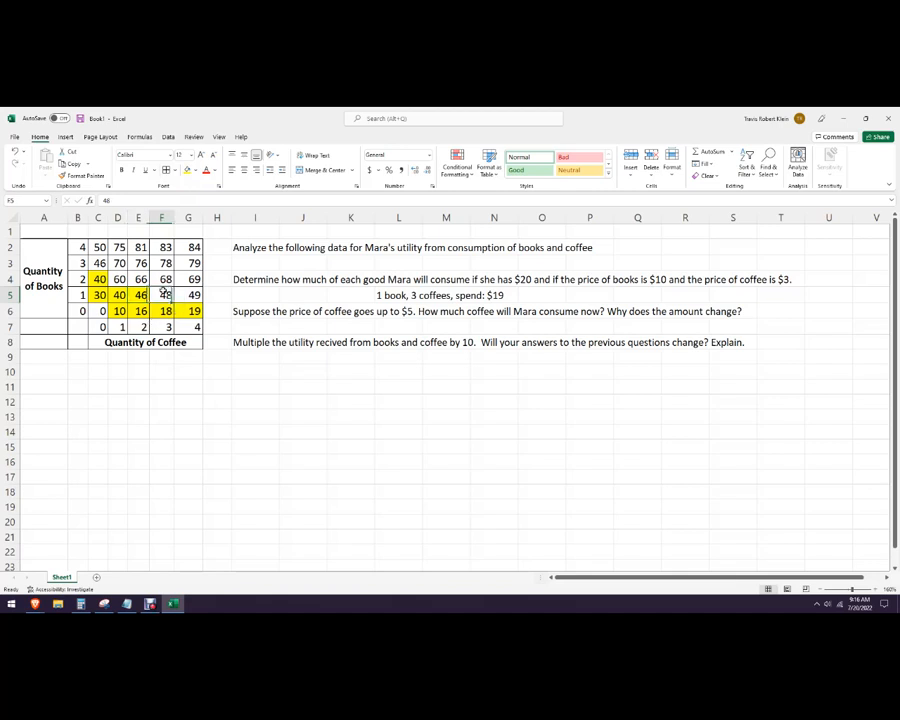
Step: Enter the answer "1 book, 2 coffees spend $20" in L7, below the $5 coffee question
left_click(405, 327)
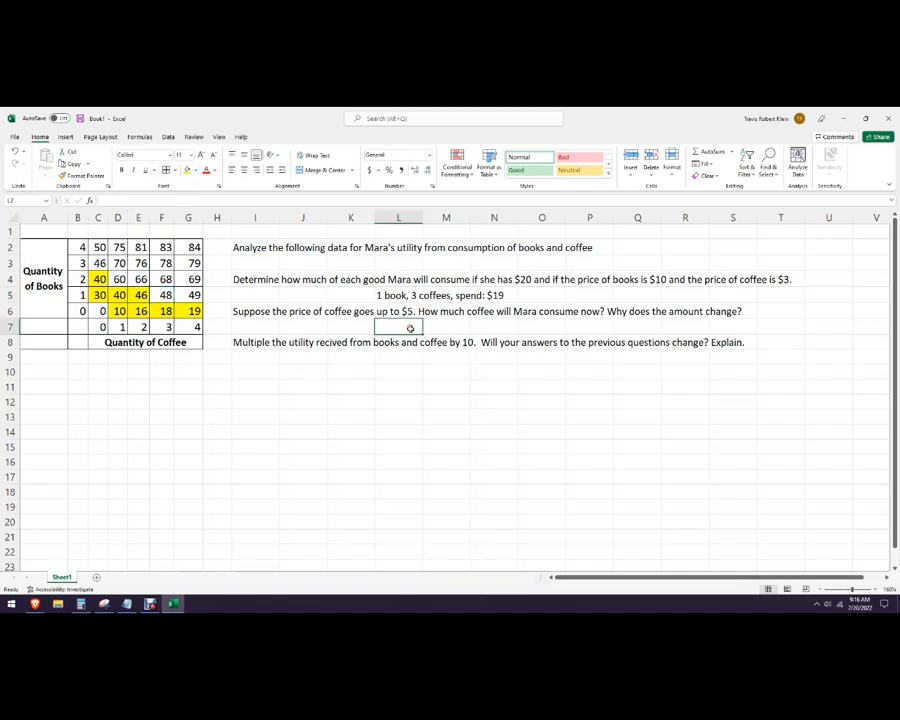
type("1")
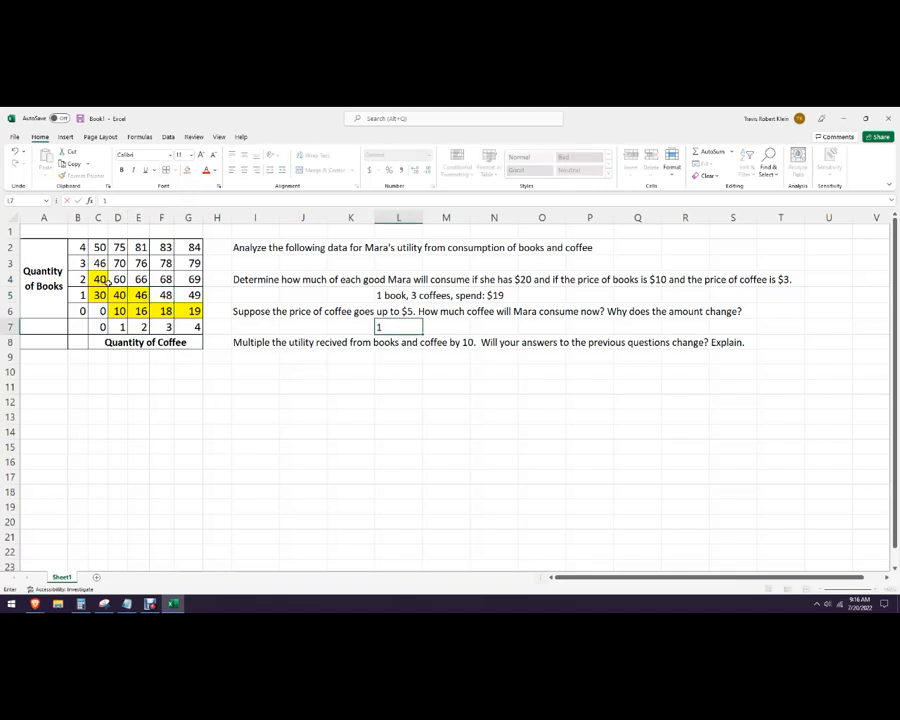
type(" book, 3 coff")
key("BackSpace")
key("BackSpace")
key("BackSpace")
key("BackSpace")
key("BackSpace")
key("BackSpace")
type("2 coffe")
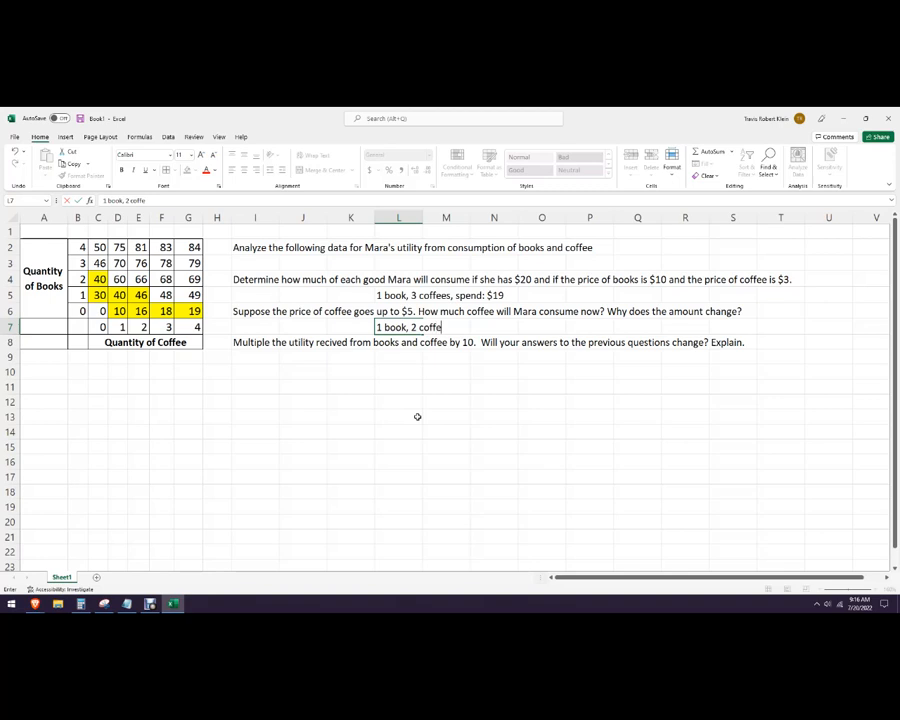
type("es spend $20")
left_click(503, 429)
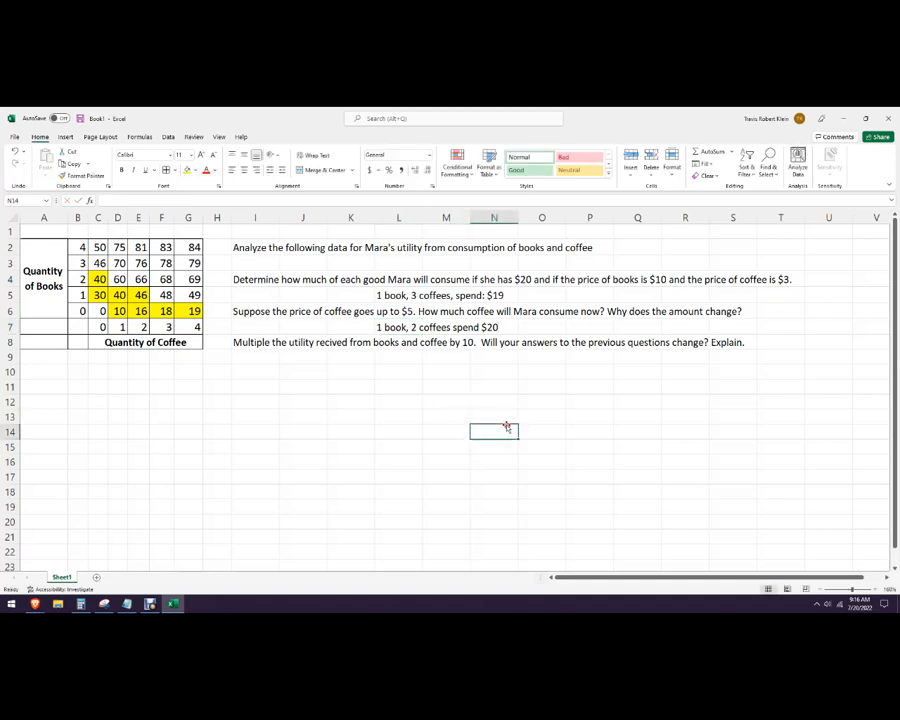
left_click(691, 311)
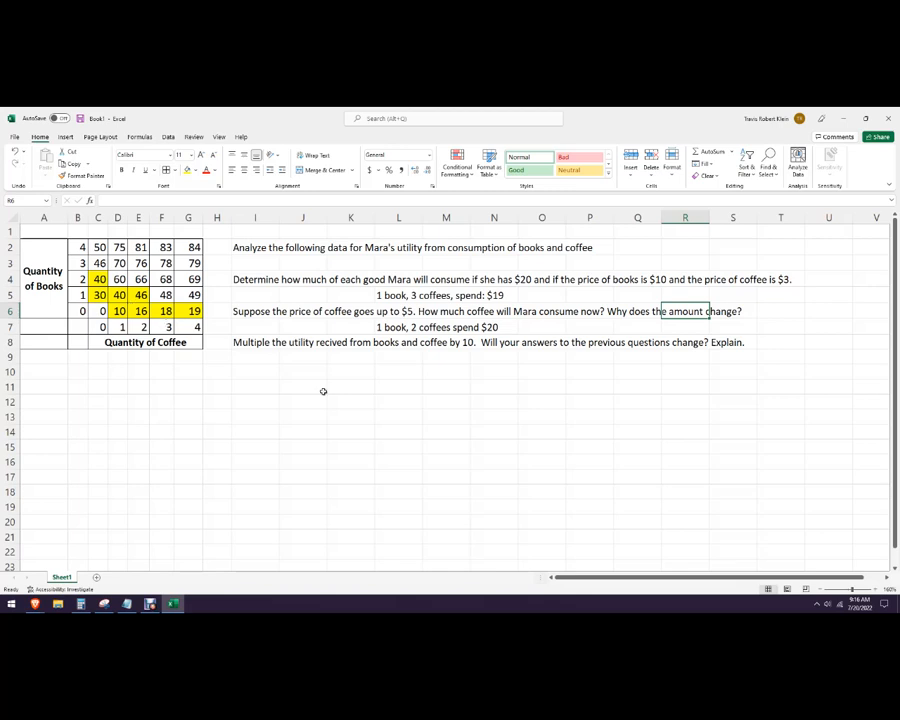
Step: Correct the first word of the question in I8 to "Multiply"
double_click(259, 342)
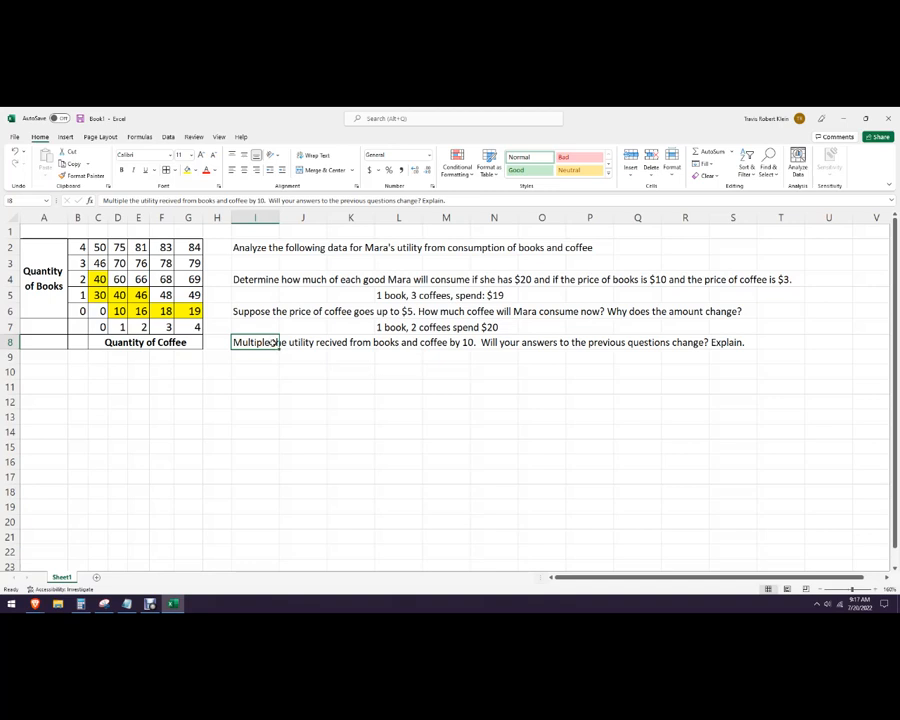
key("BackSpace")
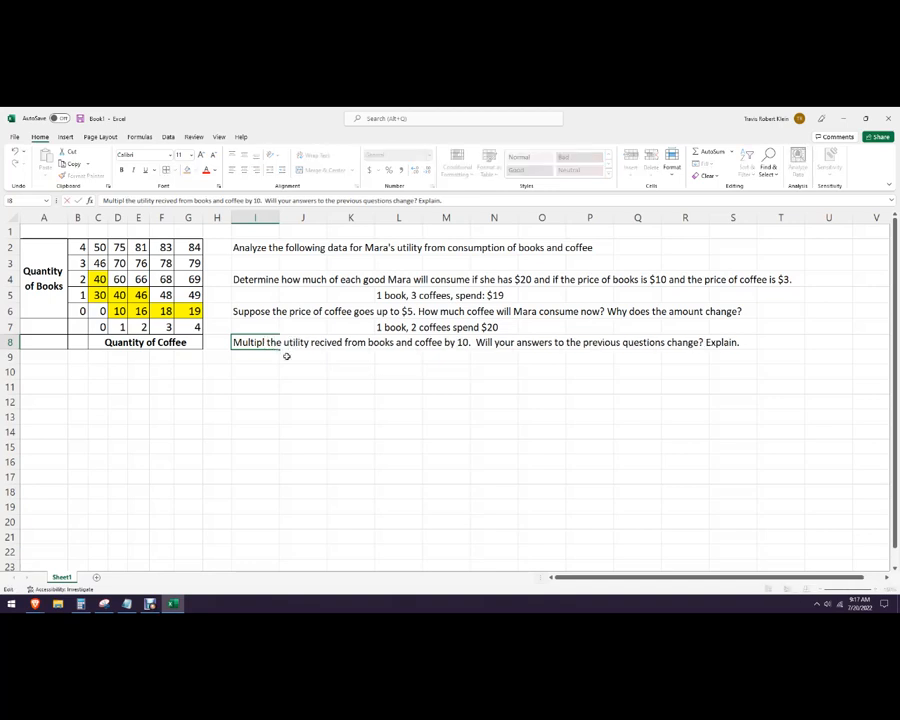
type("y")
left_click(605, 463)
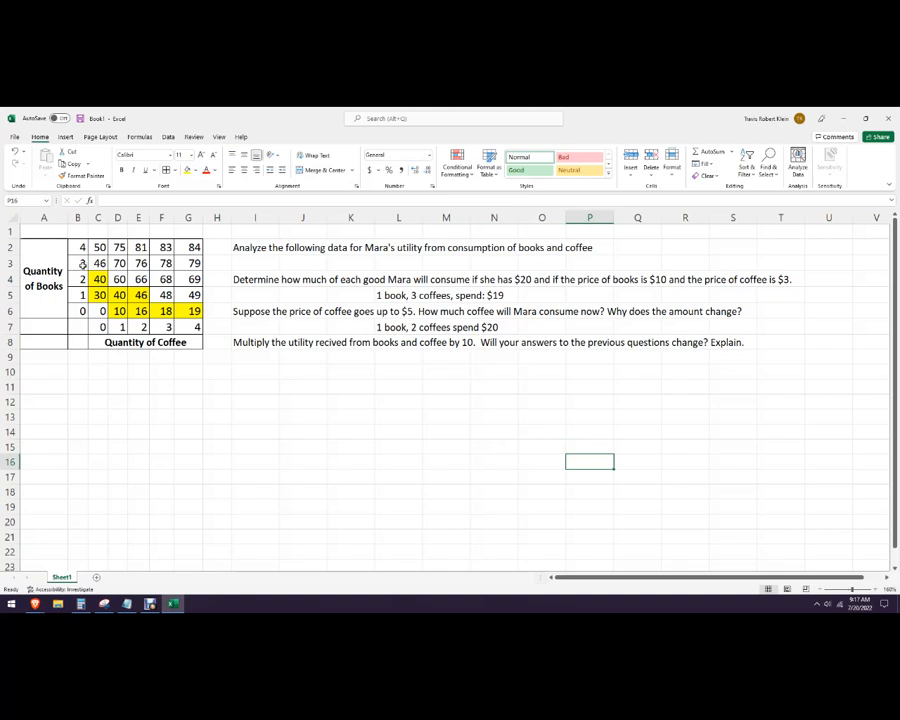
Step: Remove the yellow highlighting from the utility table by applying the format of cell D2 to C3:G6 with Format Painter
left_click(84, 175)
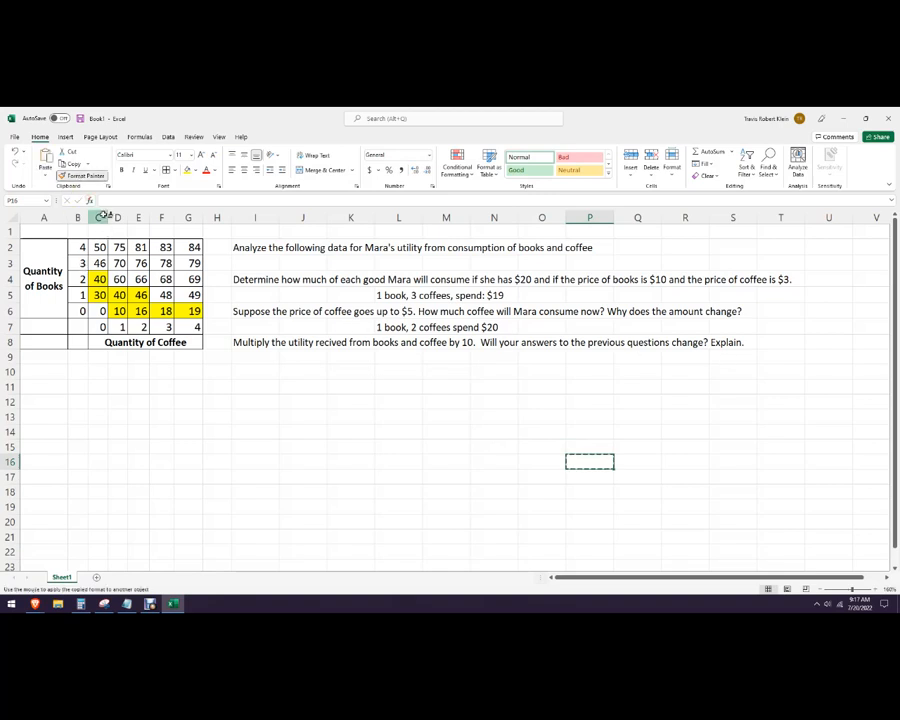
key("Escape")
left_click(119, 249)
left_click(79, 176)
mouse_move(99, 265)
left_mouse_down()
mouse_move(106, 278)
mouse_move(195, 321)
mouse_move(193, 312)
left_mouse_up()
left_click(284, 446)
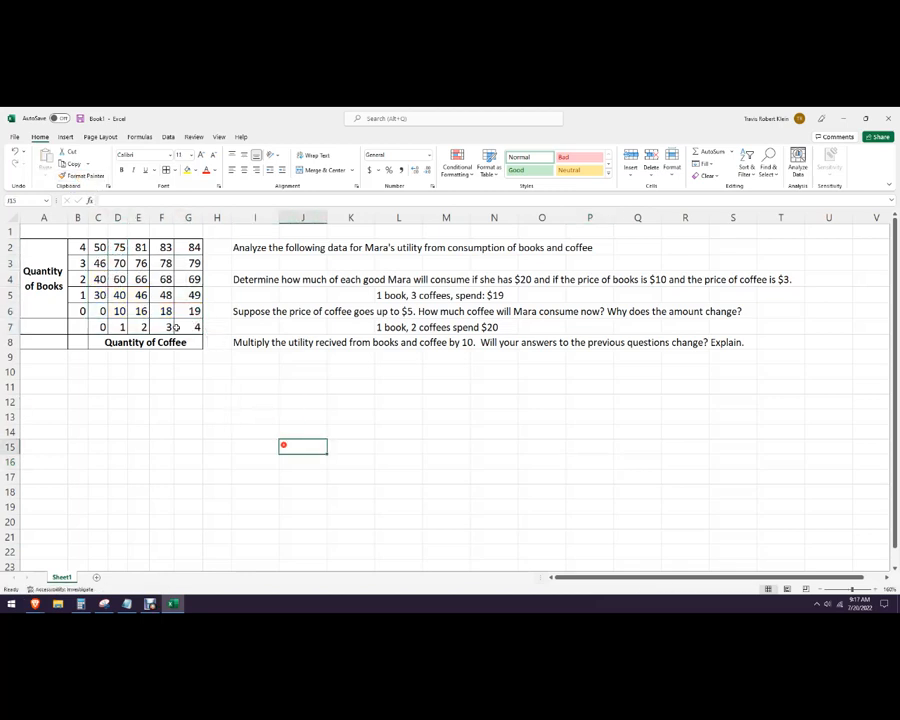
Step: Copy the utility table A2:G8 to A10 and clear the utility values in C10:G14 of the copy
left_click_drag(59, 246, 191, 345)
key("ctrl+c")
left_click(52, 372)
key("ctrl+v")
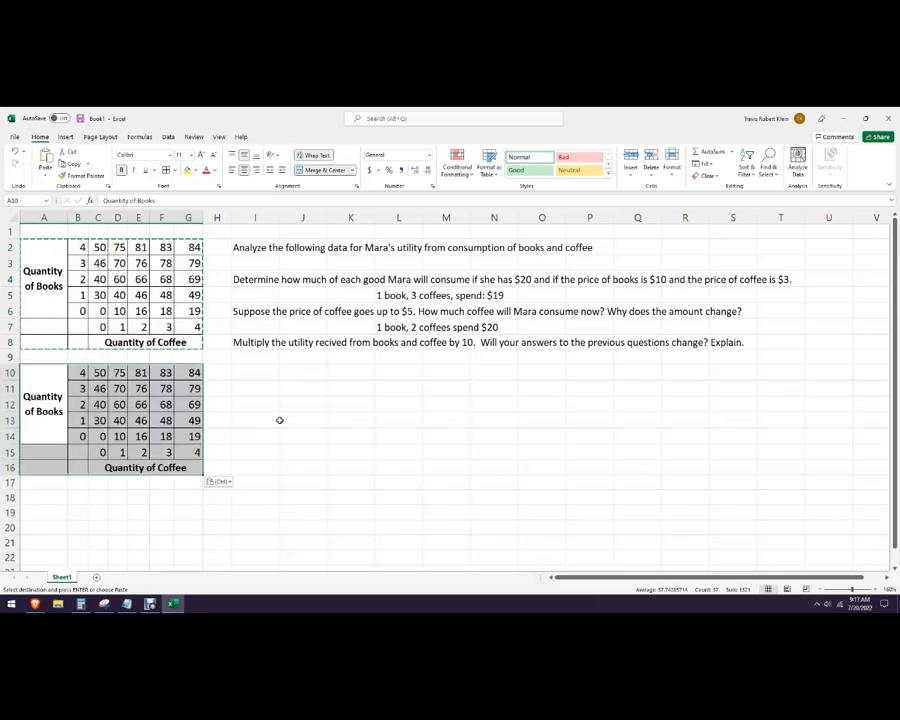
left_click(281, 417)
left_click_drag(98, 372, 196, 438)
key("Delete")
Step: Enter the formula =C2*10 in C10 and autofit the width of column C
left_click(98, 372)
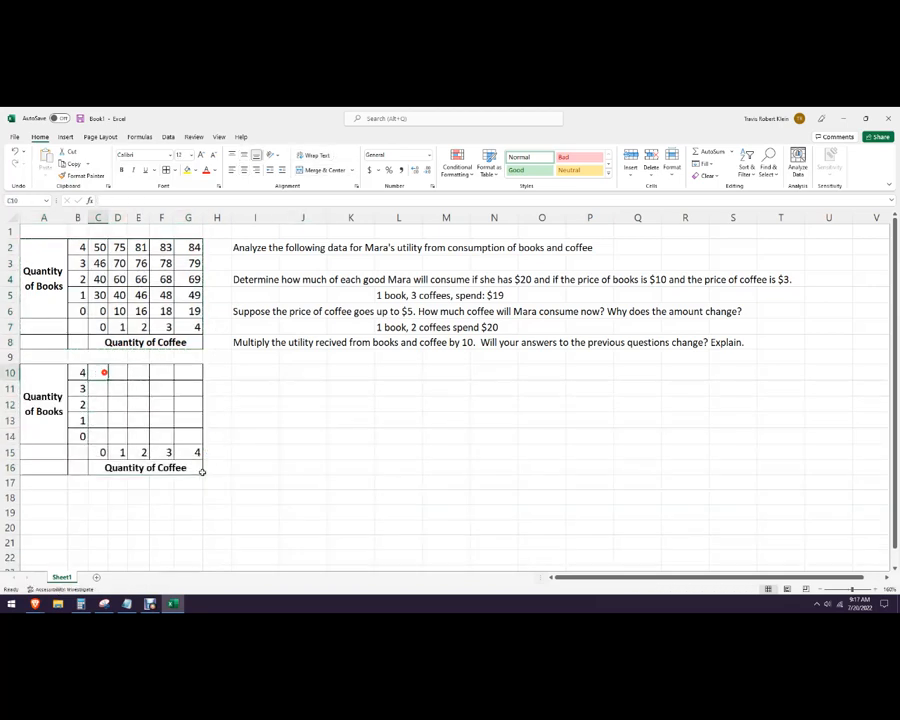
type("=")
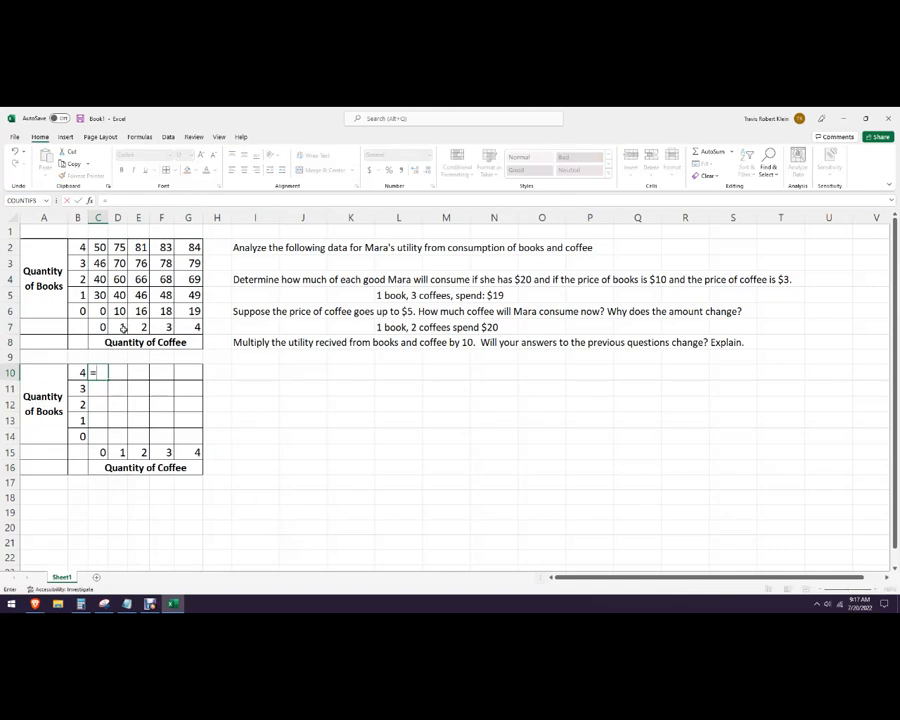
left_click(100, 246)
type("*10")
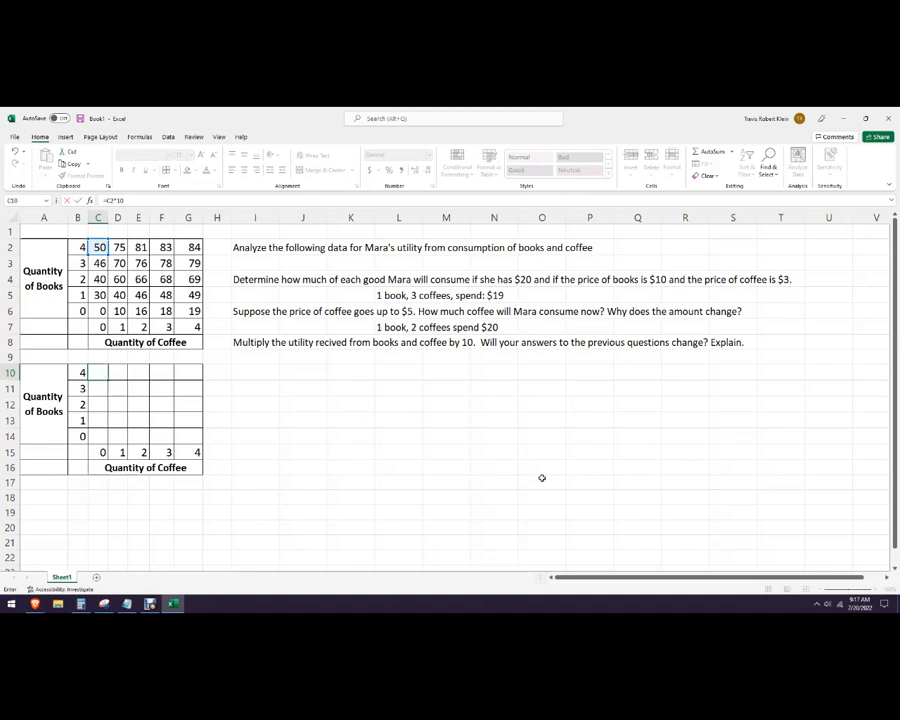
key("Return")
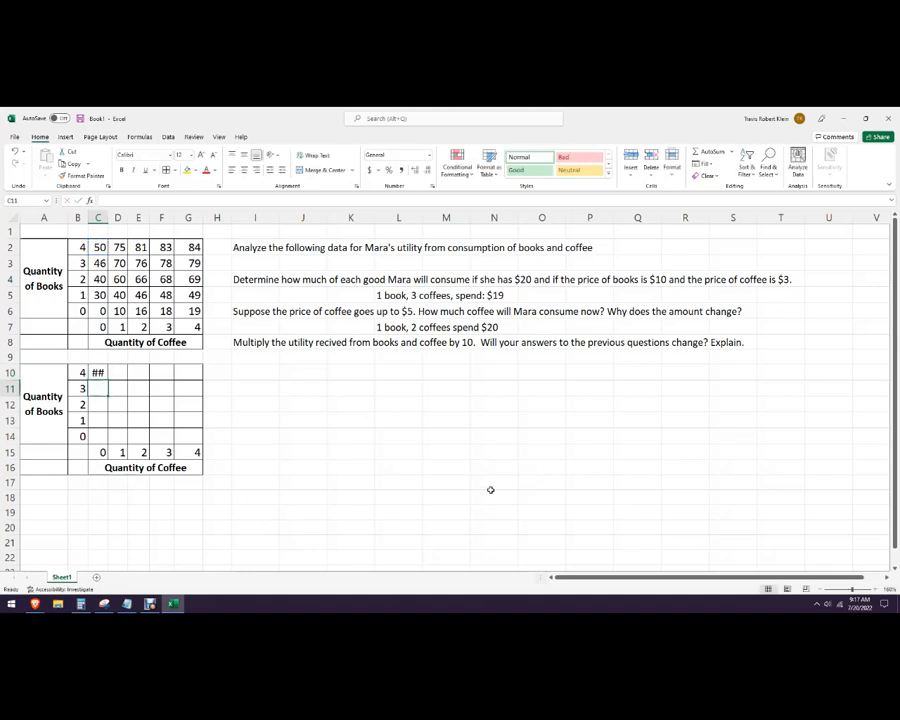
double_click(107, 218)
Step: Fill the C10 formula across to G10 and autofit the widths of columns D and E
left_click(104, 372)
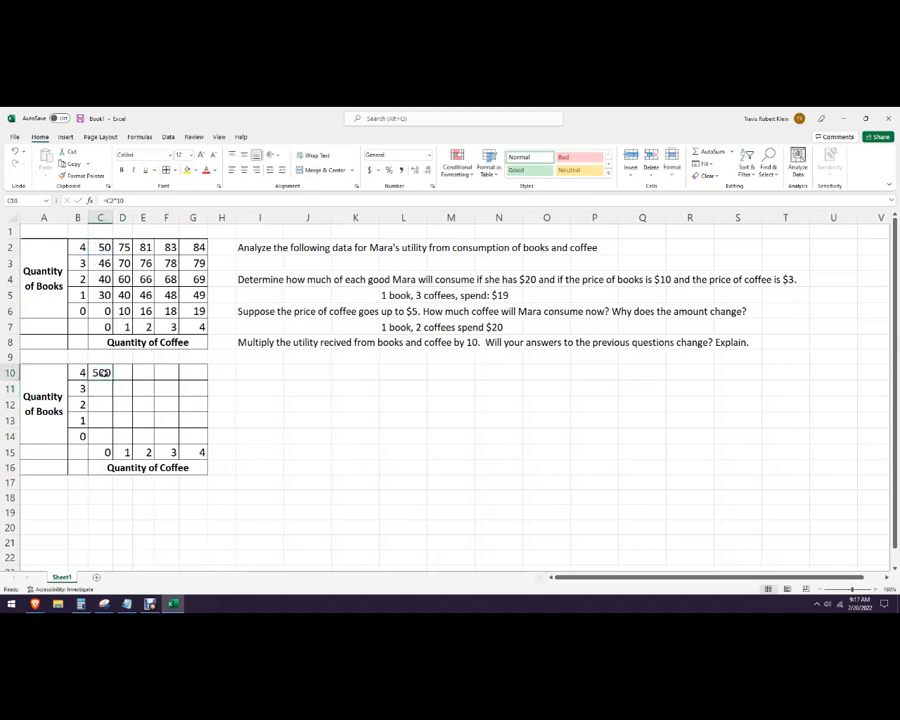
left_click_drag(112, 379, 203, 404)
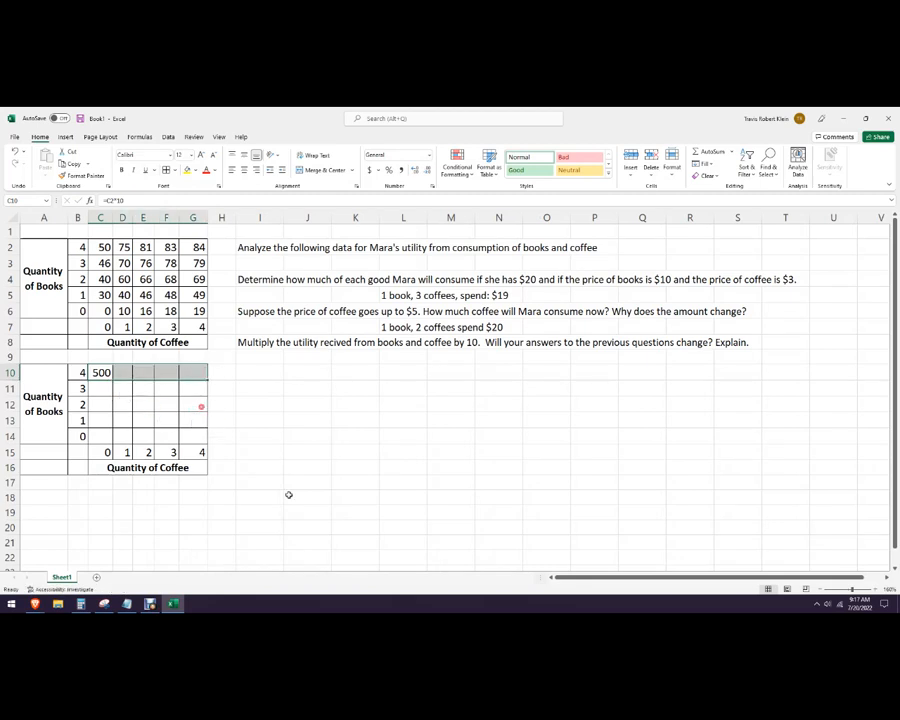
double_click(133, 217)
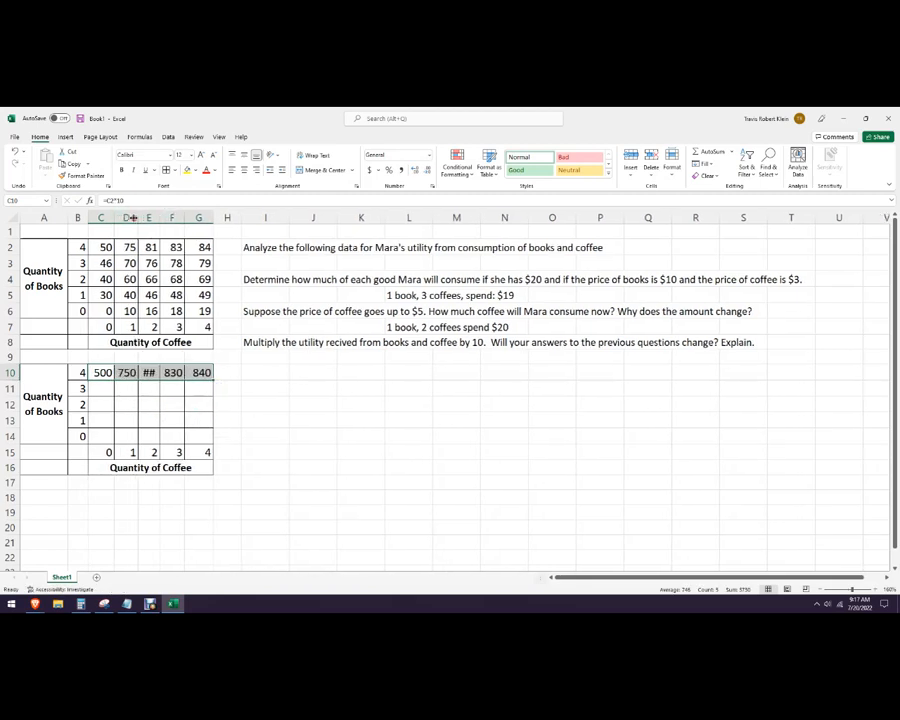
double_click(160, 217)
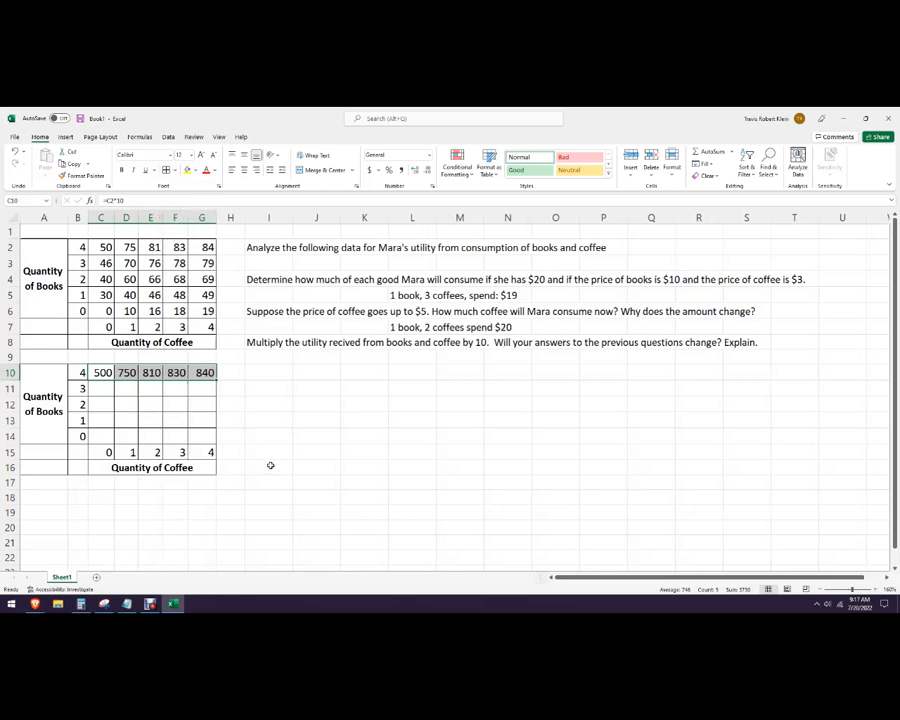
Step: Fill the row 10 formulas down through C14:G14 to complete the table of utilities multiplied by 10
left_click(231, 409)
left_click_drag(105, 373, 223, 445)
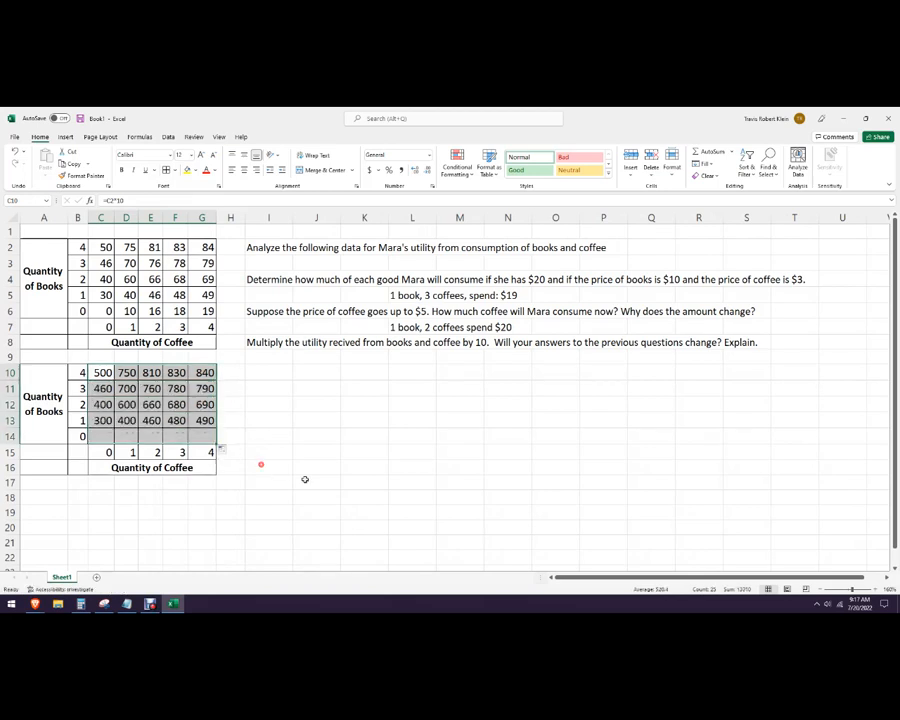
left_click(394, 485)
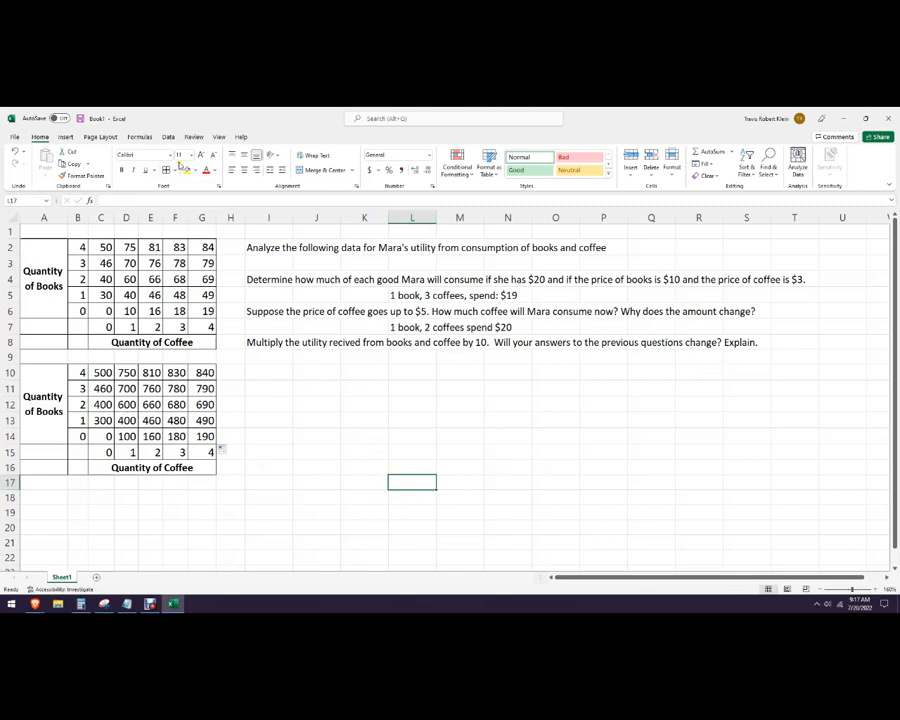
Step: Highlight cells C12 and C13 of the multiplied utility table with a yellow fill
left_click(103, 406)
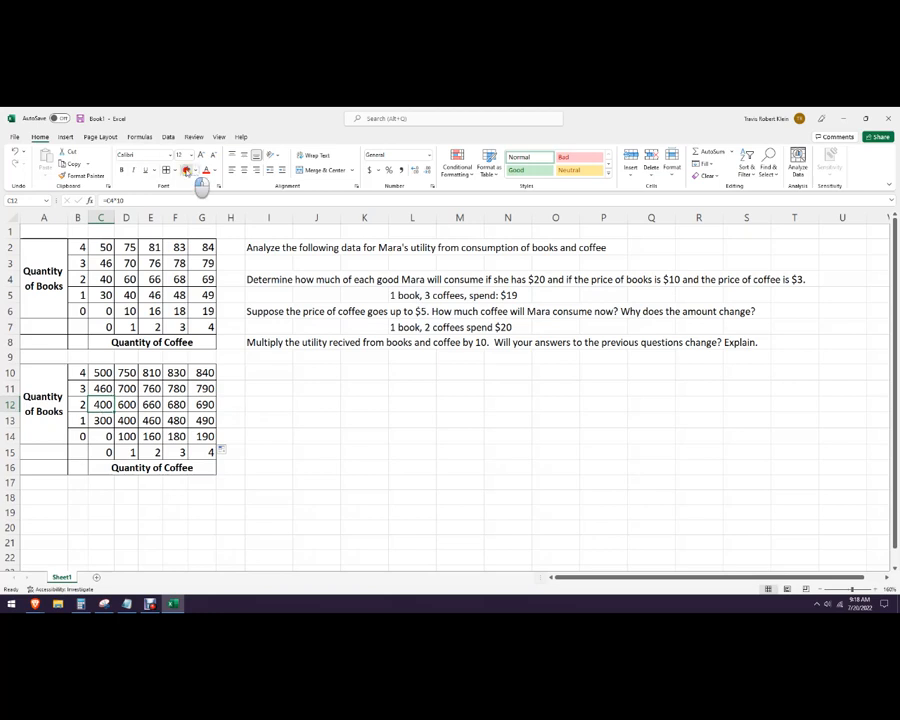
left_click(187, 170)
left_click(104, 421)
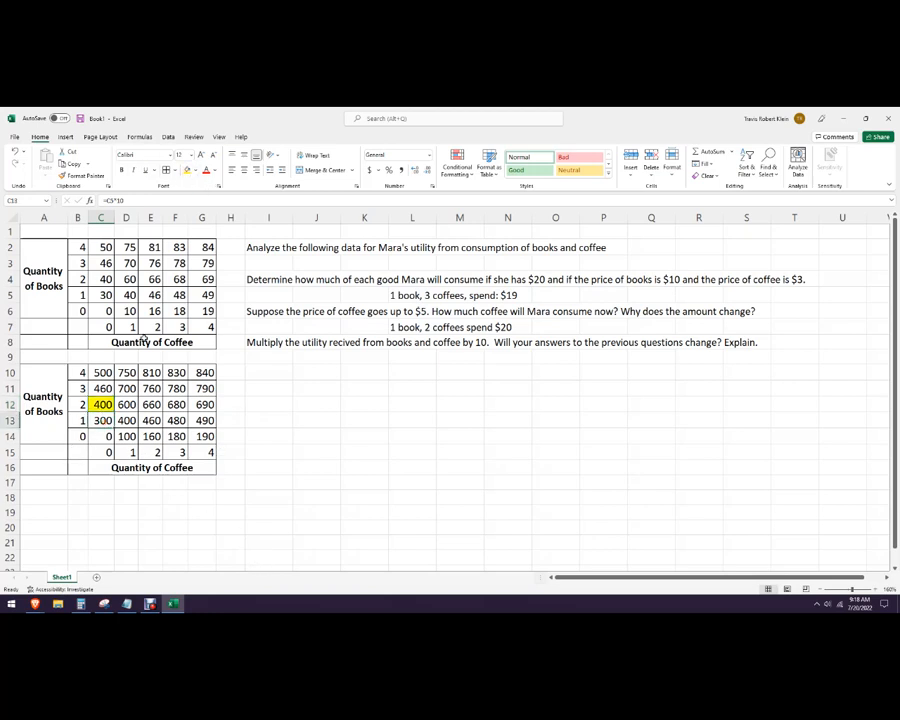
left_click(187, 170)
Step: Try highlighting D12 and D13 in yellow, and undo both fills
left_click(130, 421)
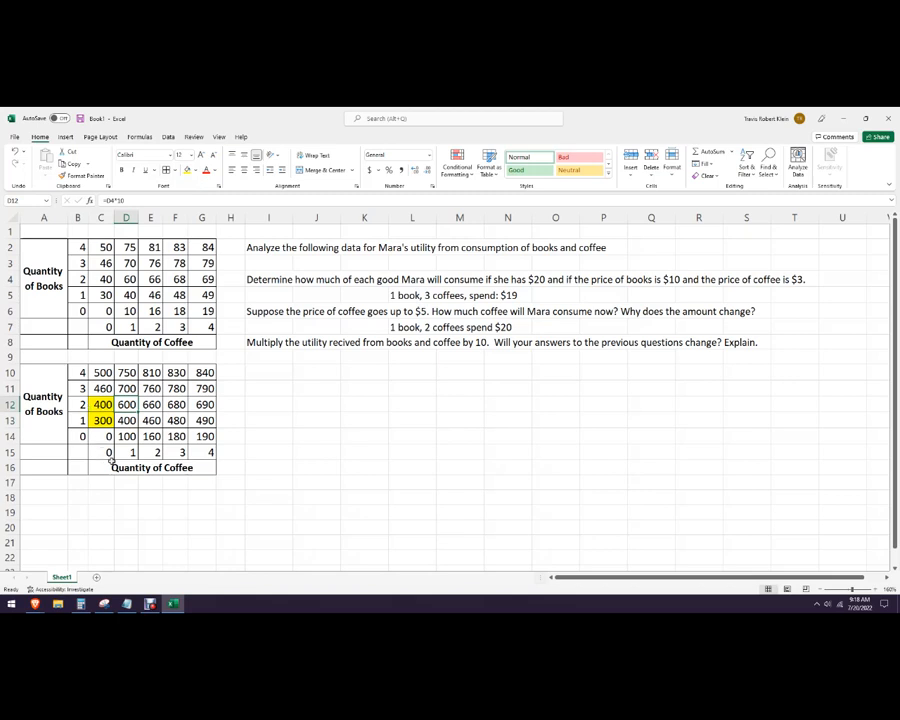
left_click(187, 170)
left_click(121, 421)
left_click(187, 170)
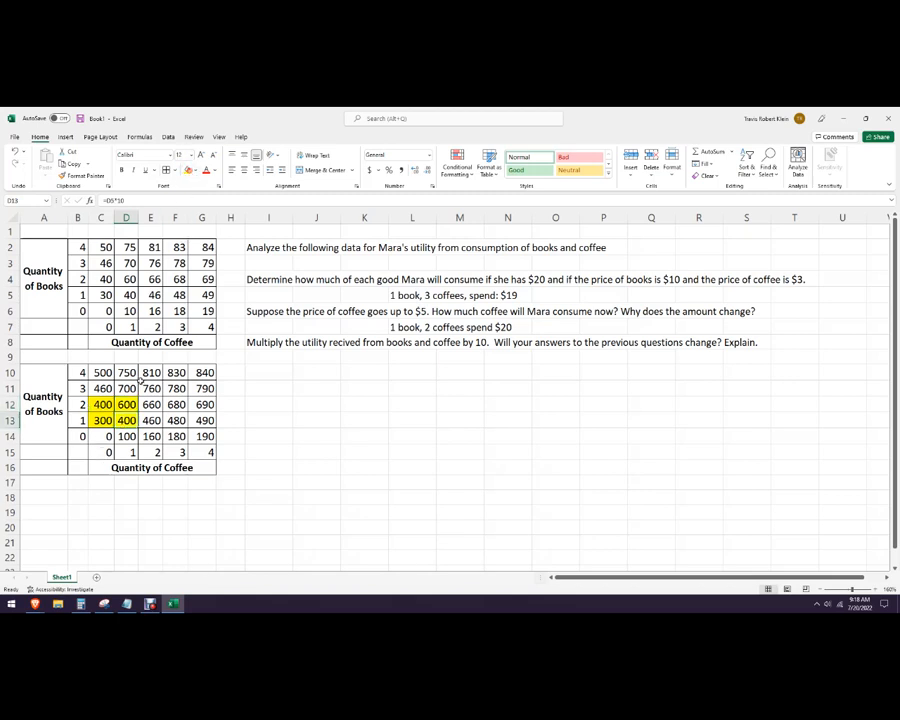
left_click(126, 404)
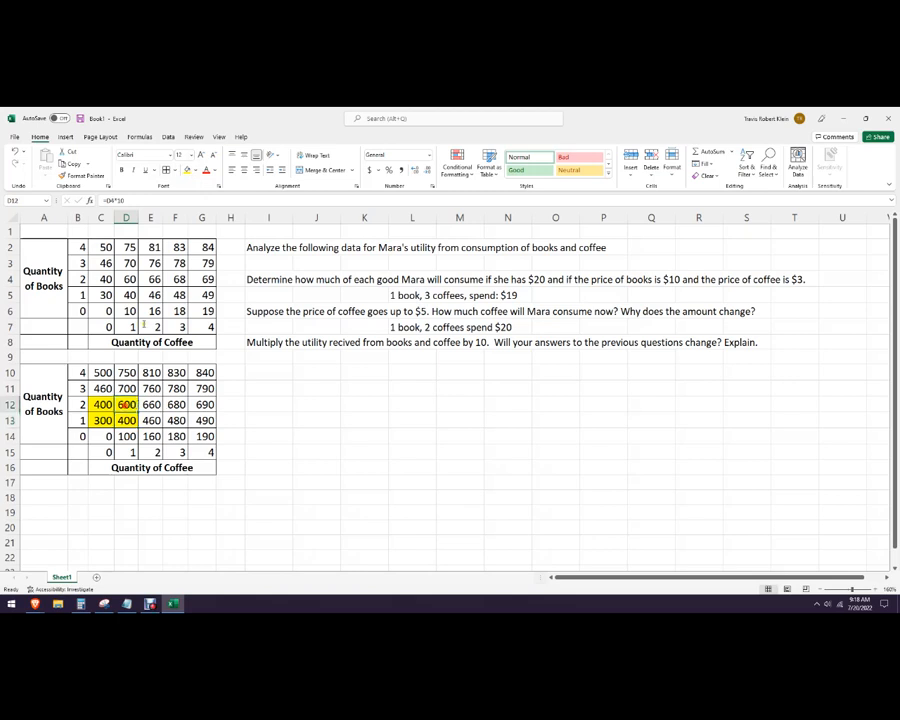
key("ctrl+z")
key("ctrl+z")
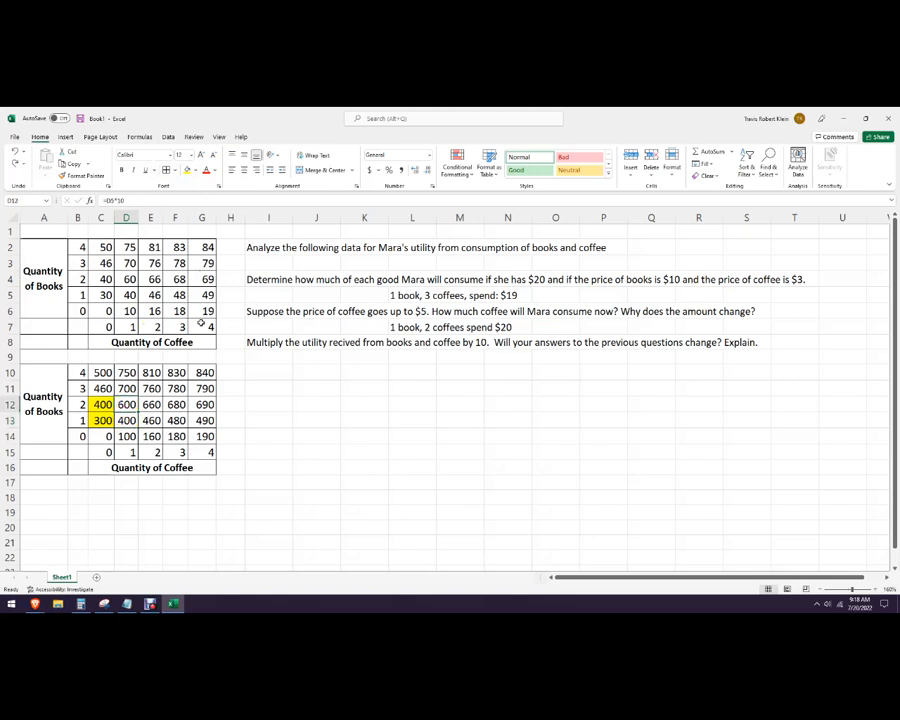
Step: Highlight the one-book bundles D13, E13 and F13 with a yellow fill
left_click(128, 421)
left_click(187, 170)
left_click(156, 420)
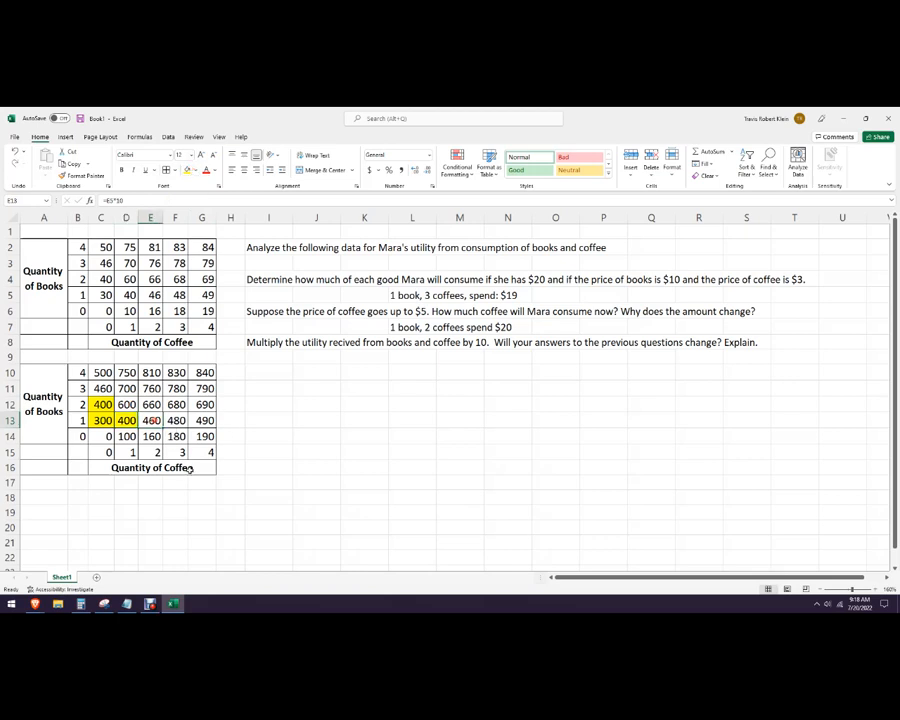
left_click(187, 170)
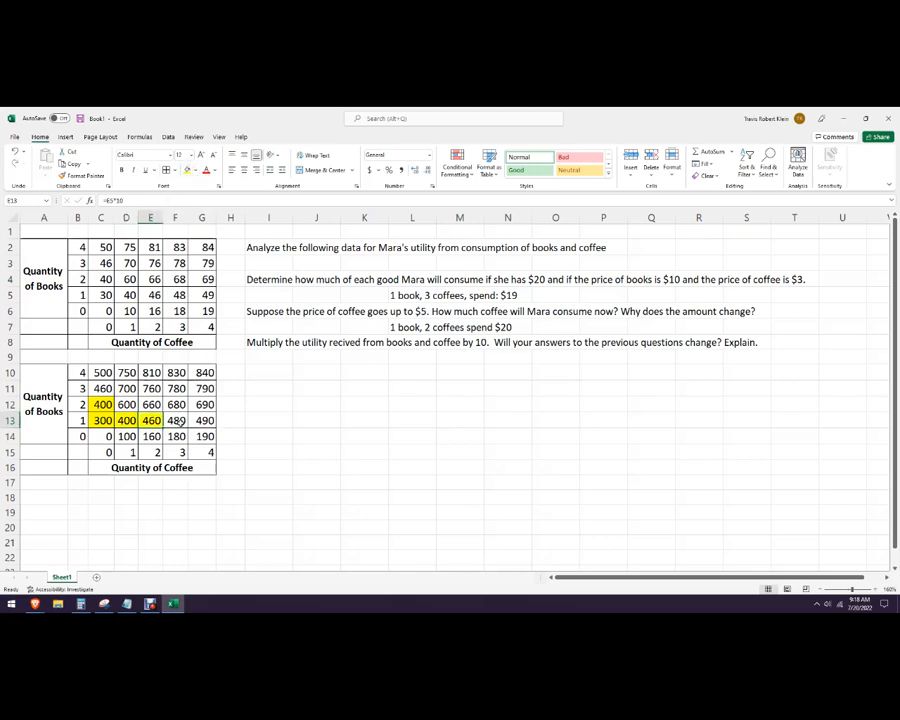
left_click(183, 420)
left_click(187, 170)
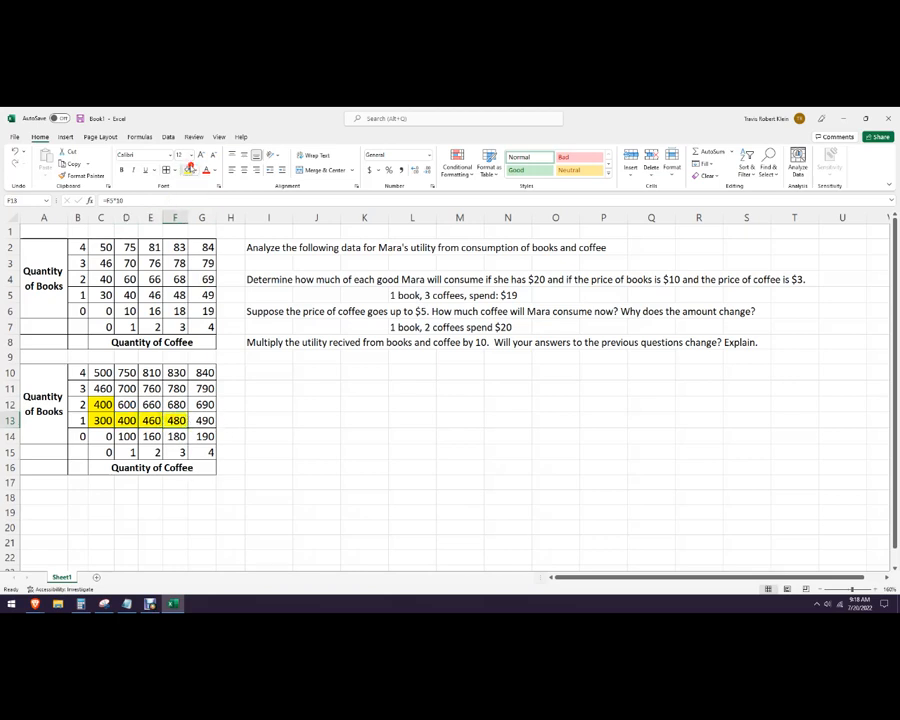
Step: Highlight the zero-book bundles D14 through G14 with a yellow fill
left_click(204, 436)
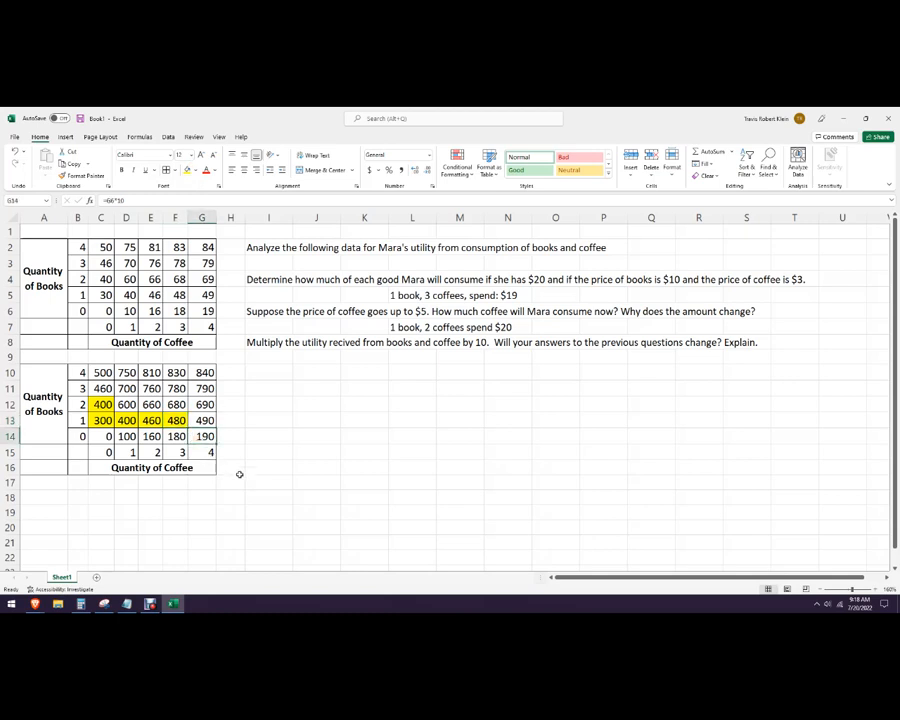
left_click(187, 170)
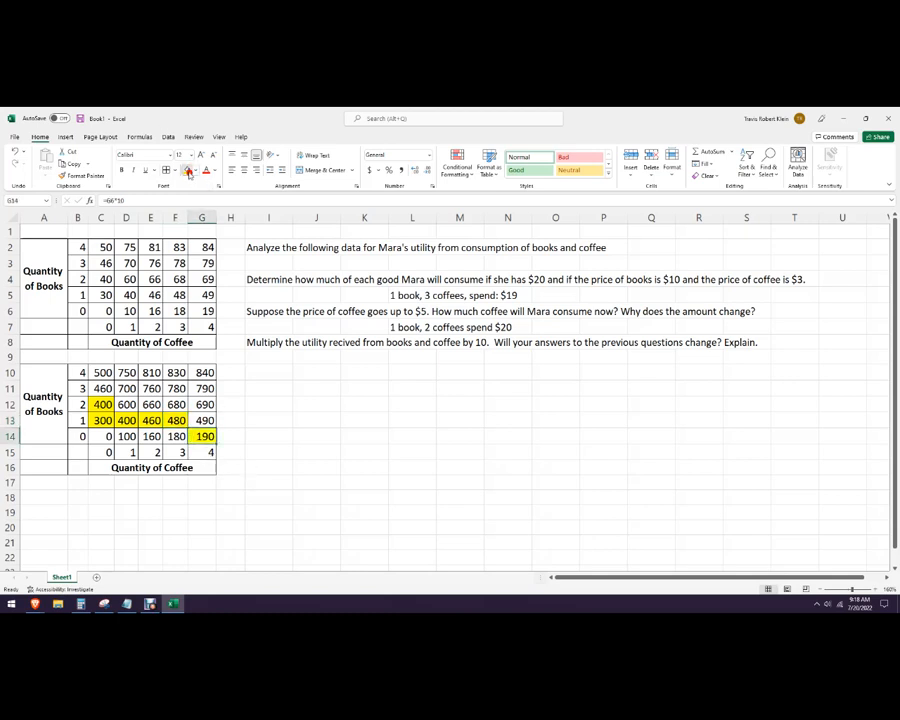
left_click(176, 437)
left_click_drag(176, 437, 127, 440)
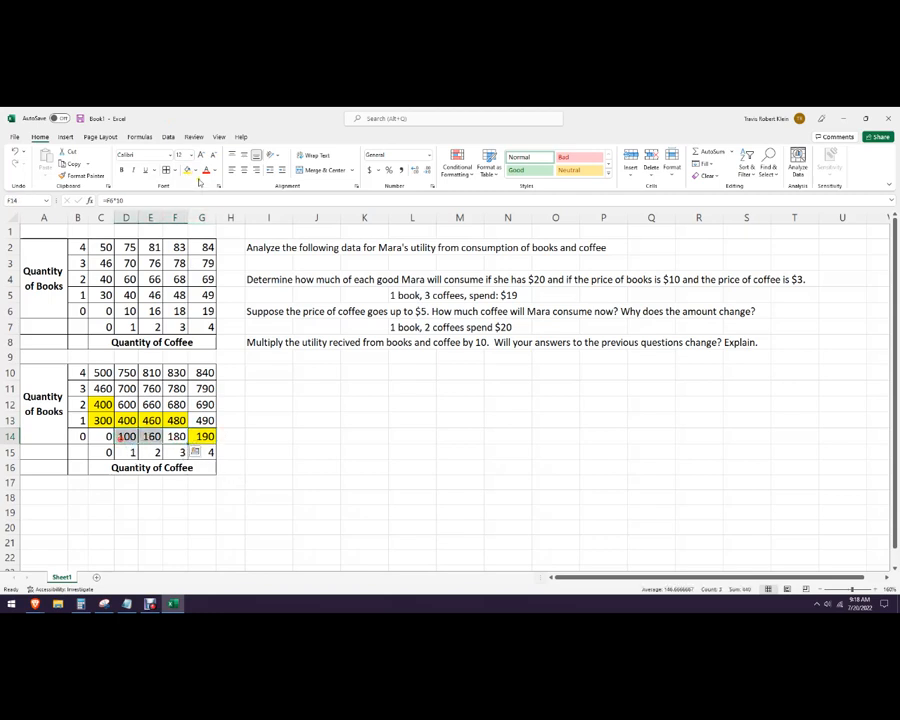
left_click(187, 170)
left_click(326, 445)
left_click(178, 423)
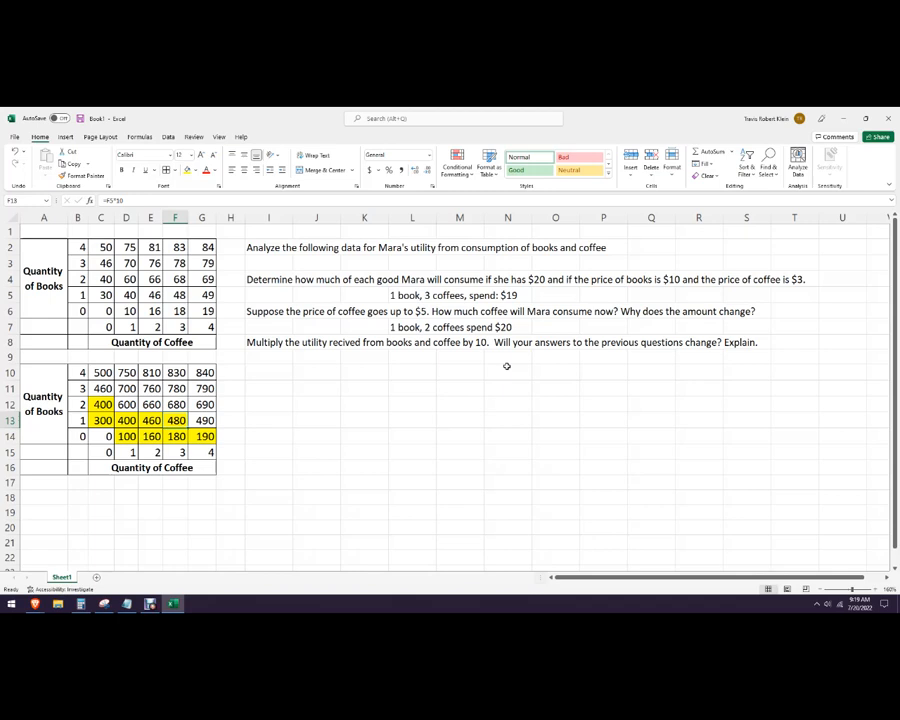
Step: Enter the labels Spending, Coffees and Books in cells J11 through J13
left_click(299, 387)
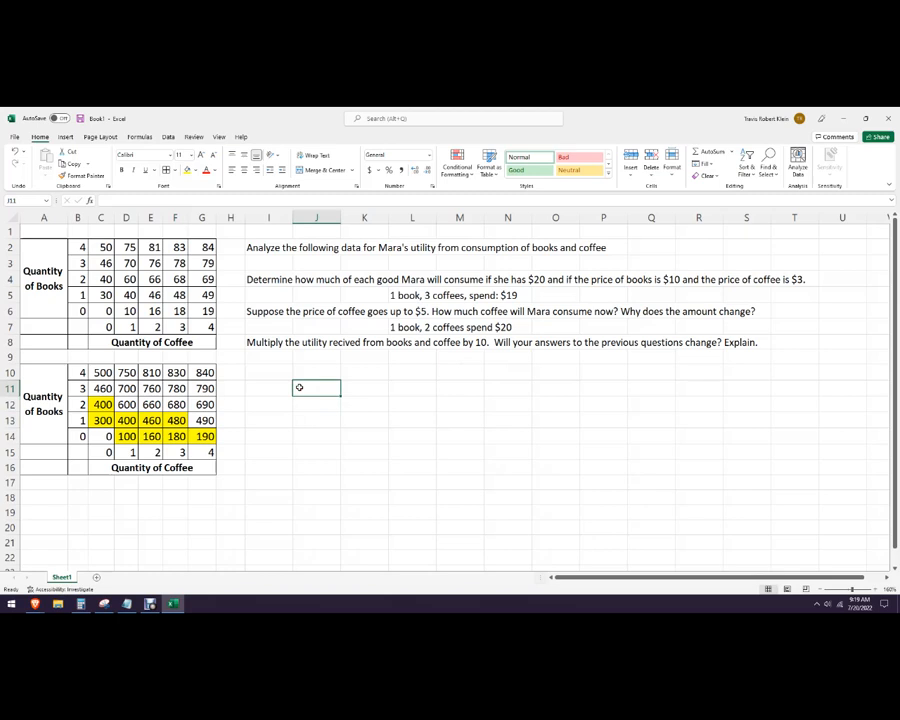
type("Wp")
key("BackSpace")
key("BackSpace")
type("Spending")
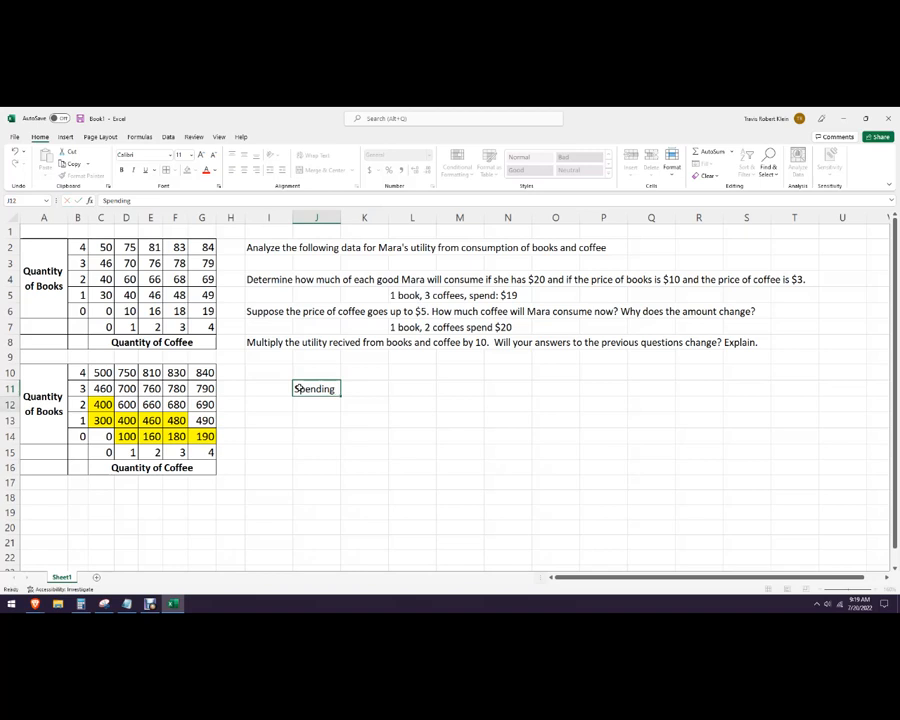
key("Return")
type("Coffeed")
key("Return")
type("Boo")
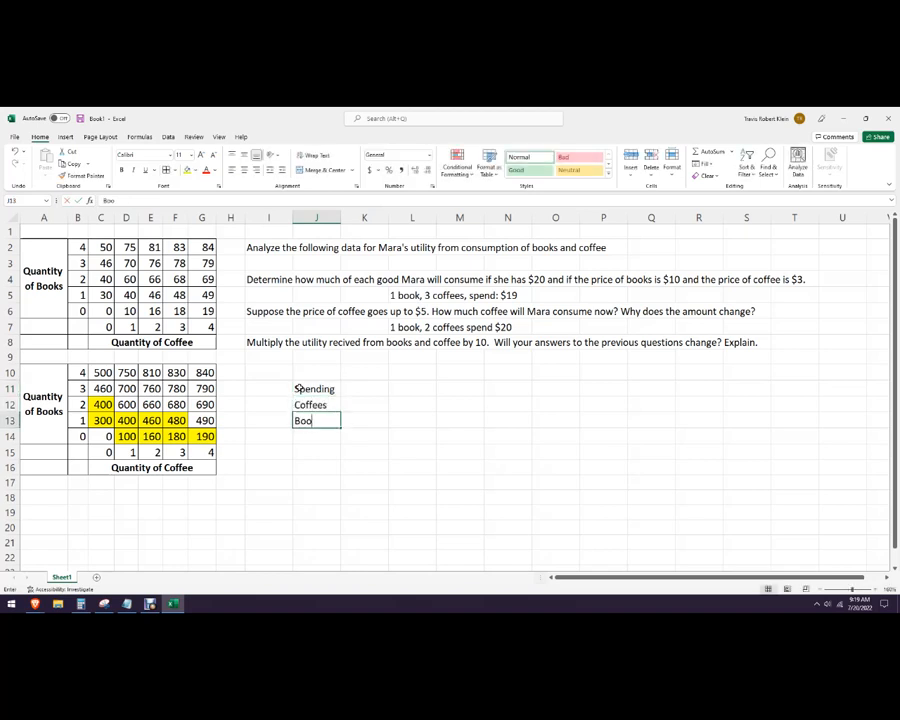
type("ks")
Step: Enter the header Prices in L11, leaving column K free beside the Spending label
key("Right")
key("Up")
key("Up")
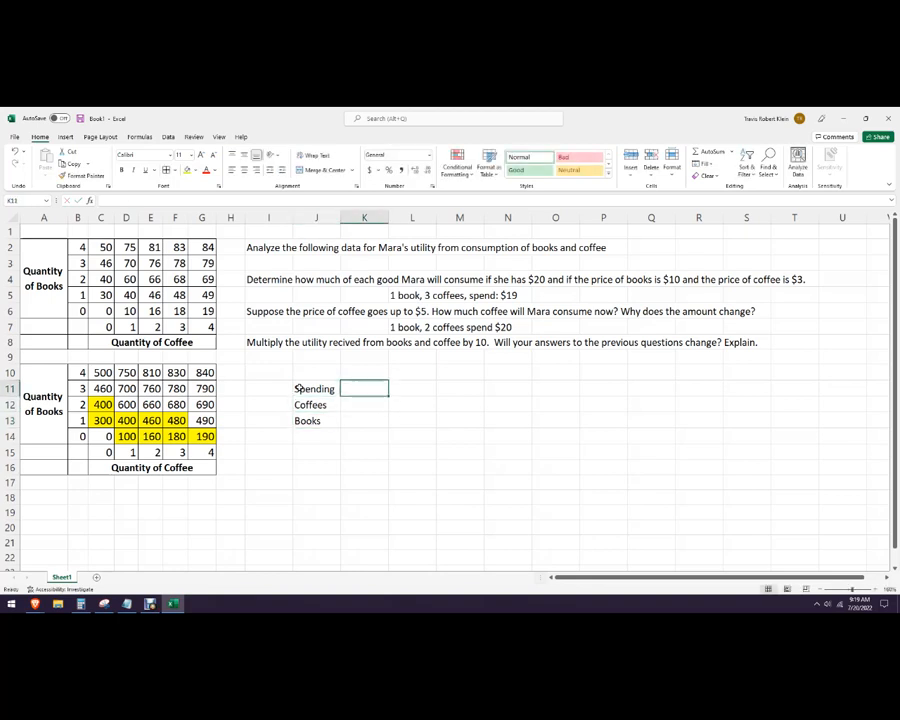
key("Right")
type("Pri")
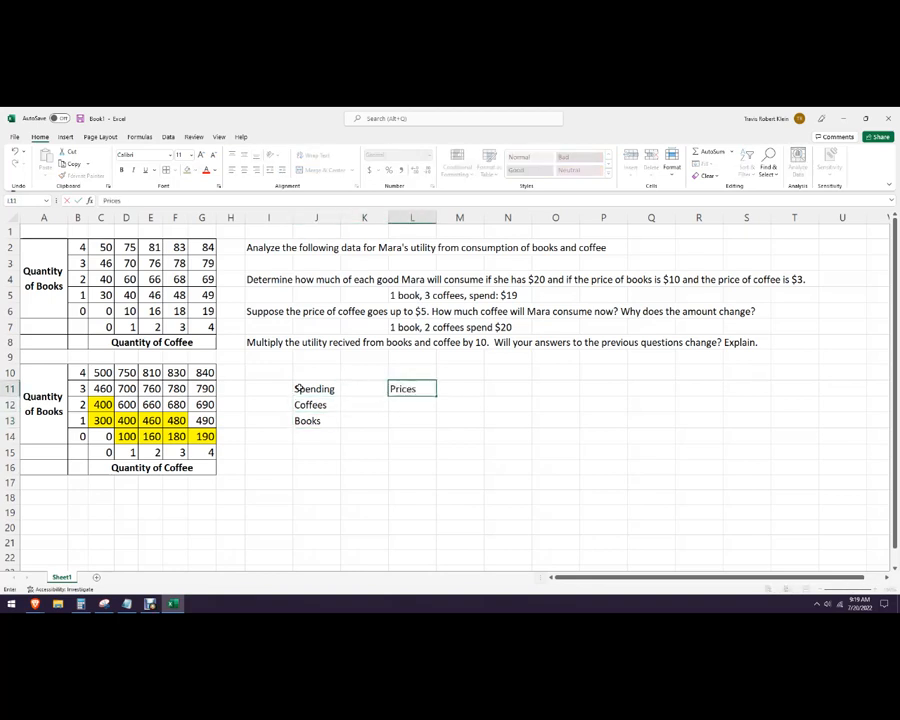
key("Return")
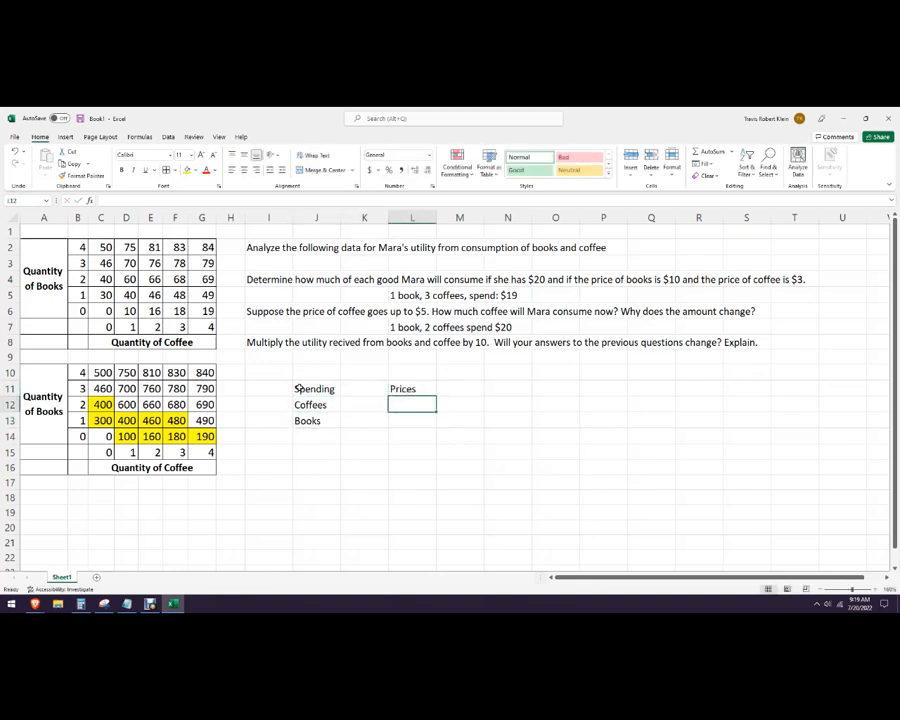
Step: Enter the coffee price 3 in L12 and the book price 10 in L13
type("10")
key("Return")
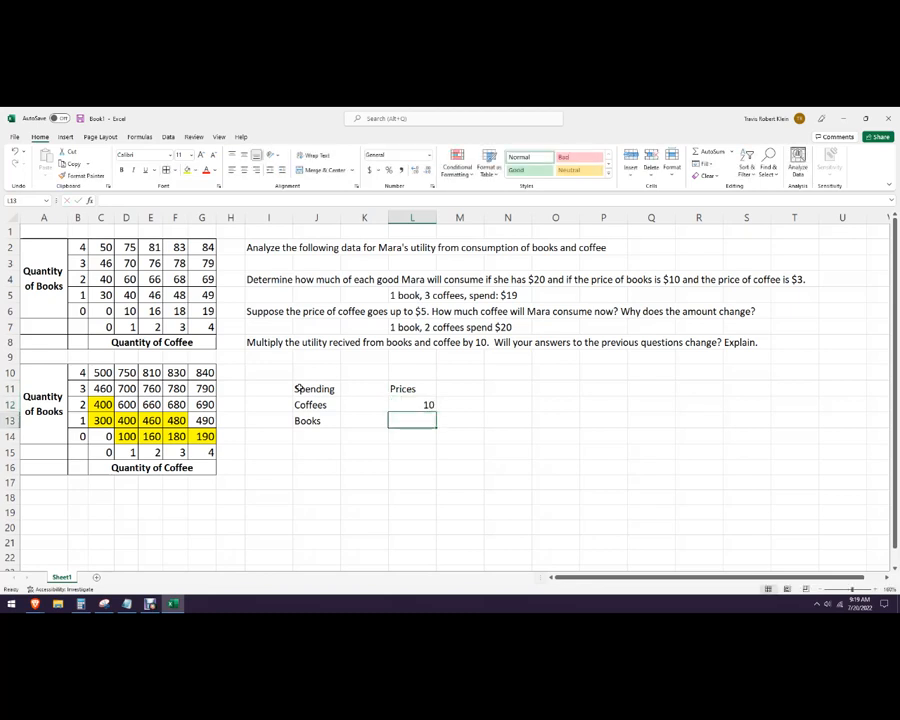
key("Up")
type("3")
key("Return")
type("10")
key("Up")
key("Left")
key("Left")
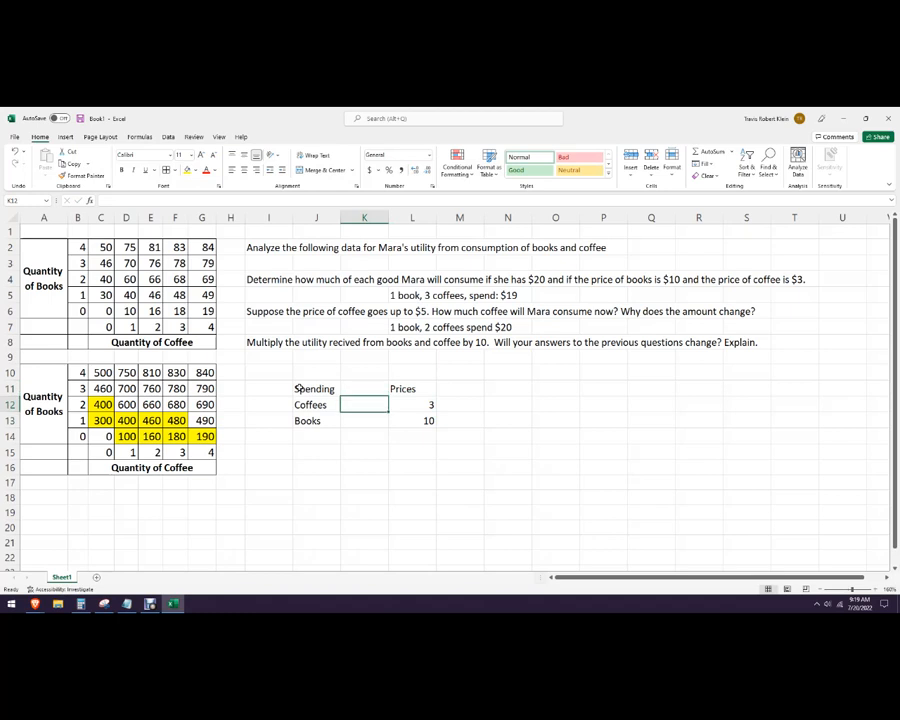
Step: Enter the header Quantity in M11, beside the Prices header
left_click(442, 390)
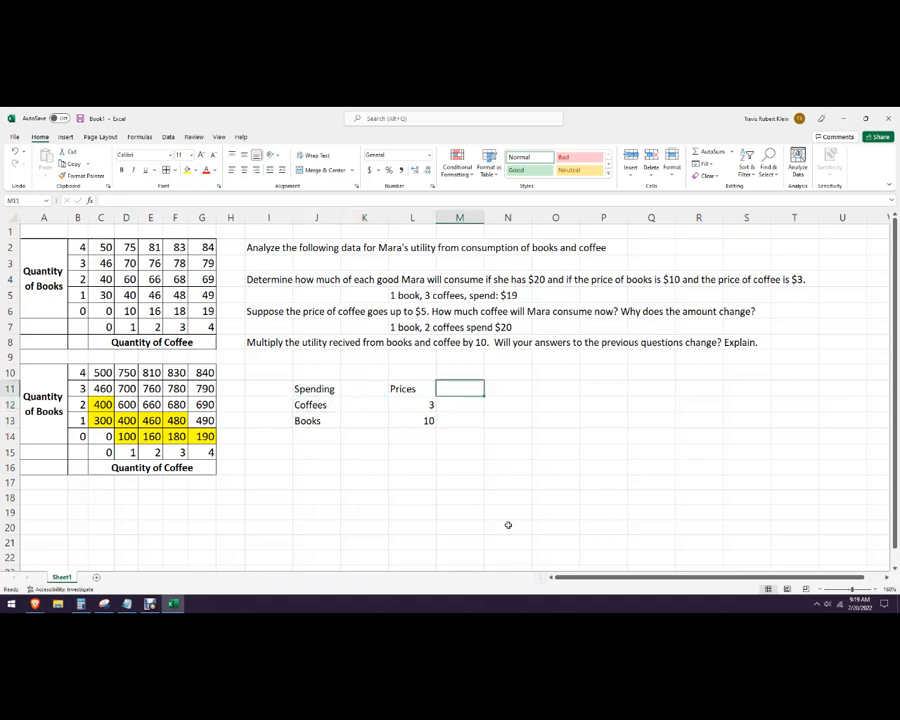
type("Qu")
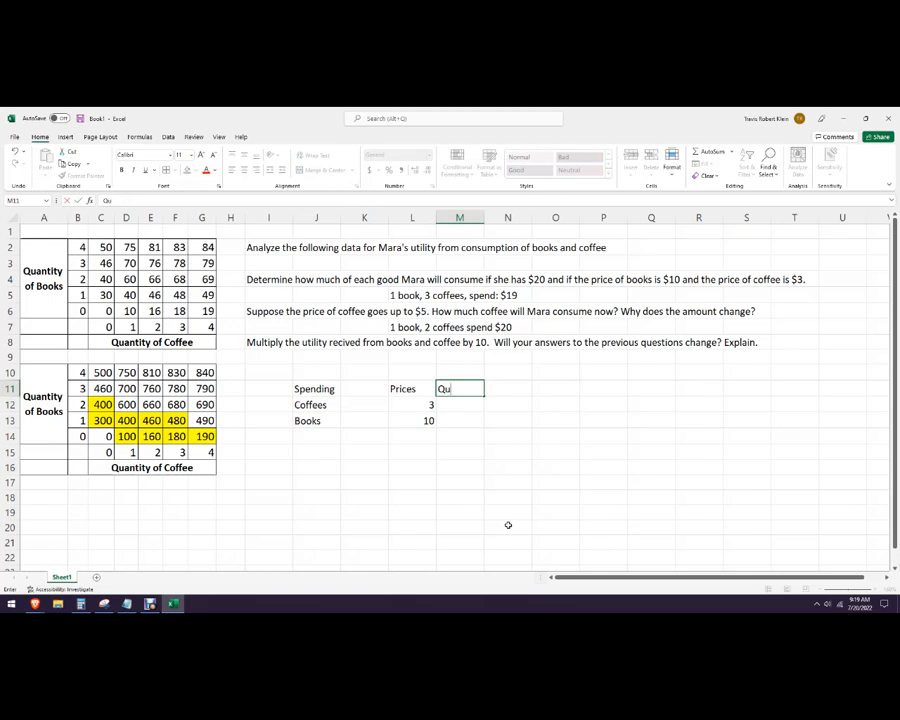
type("ntity")
left_click(538, 521)
Step: Move the Coffees and Books labels to M12:M13 and the Quantity header to N11
left_click_drag(336, 408, 527, 400)
left_click(331, 430)
left_click(467, 388)
mouse_move(467, 383)
left_mouse_down()
mouse_move(514, 386)
mouse_move(516, 428)
mouse_move(466, 396)
left_mouse_up()
left_click(490, 388)
Step: Enter the quantities 3 for coffees in N12 and 1 for books in N13
left_click(515, 408)
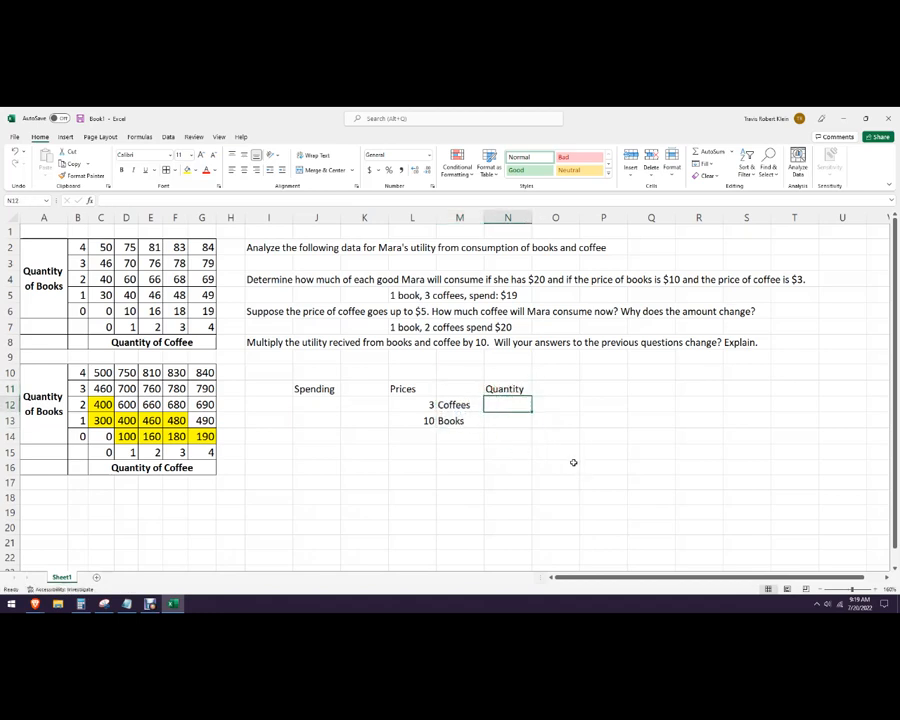
type("3")
key("Return")
type("1")
key("Return")
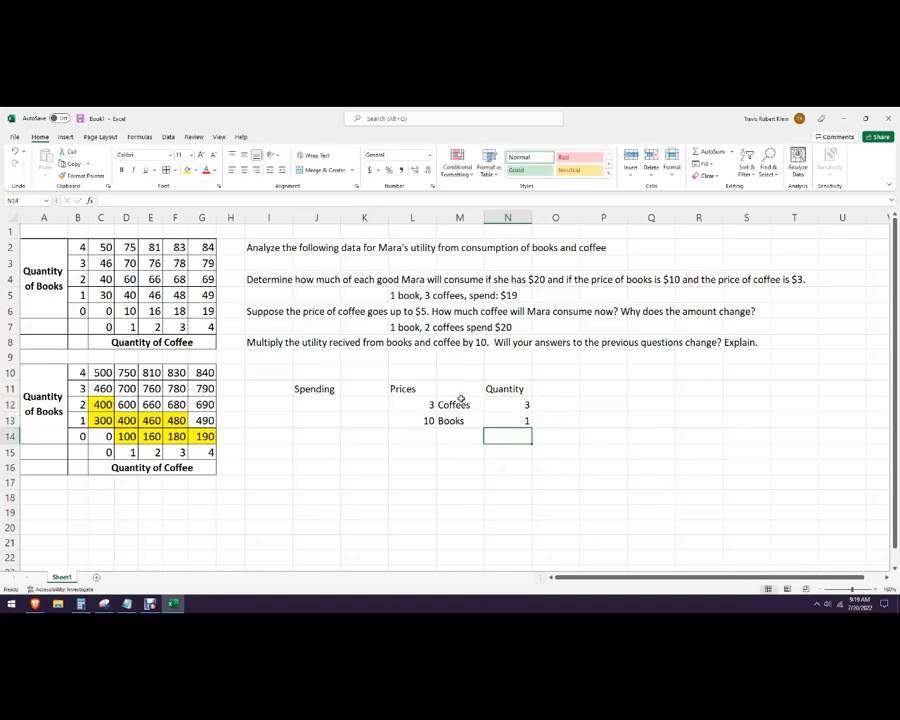
Step: Enter the total spending formula =(L12*N12)+(L13*N13) in K11
left_click(356, 388)
type("=")
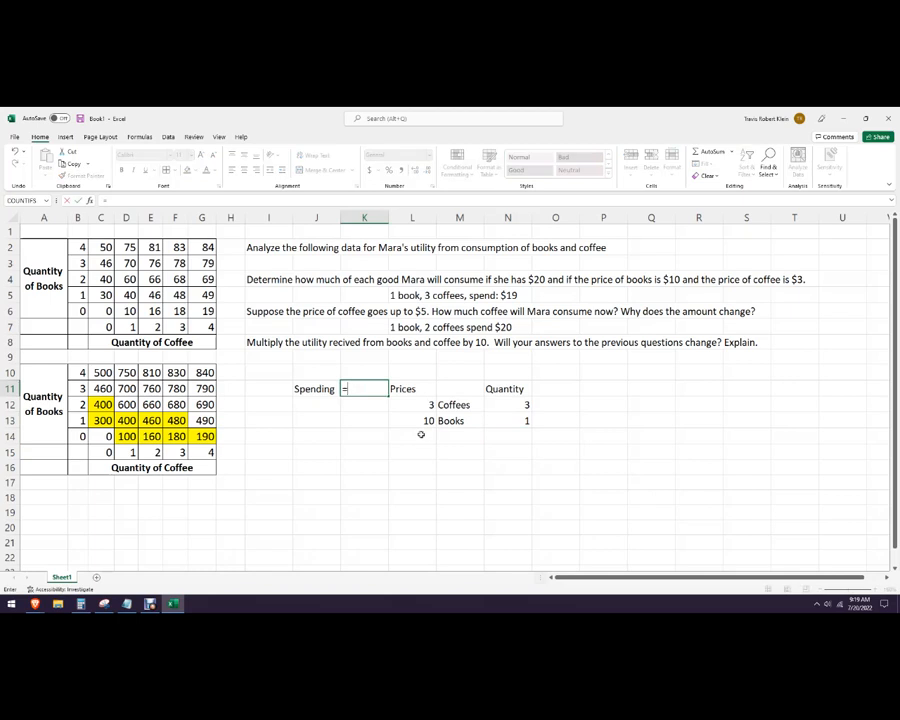
left_click(421, 404)
type("*")
left_click(513, 403)
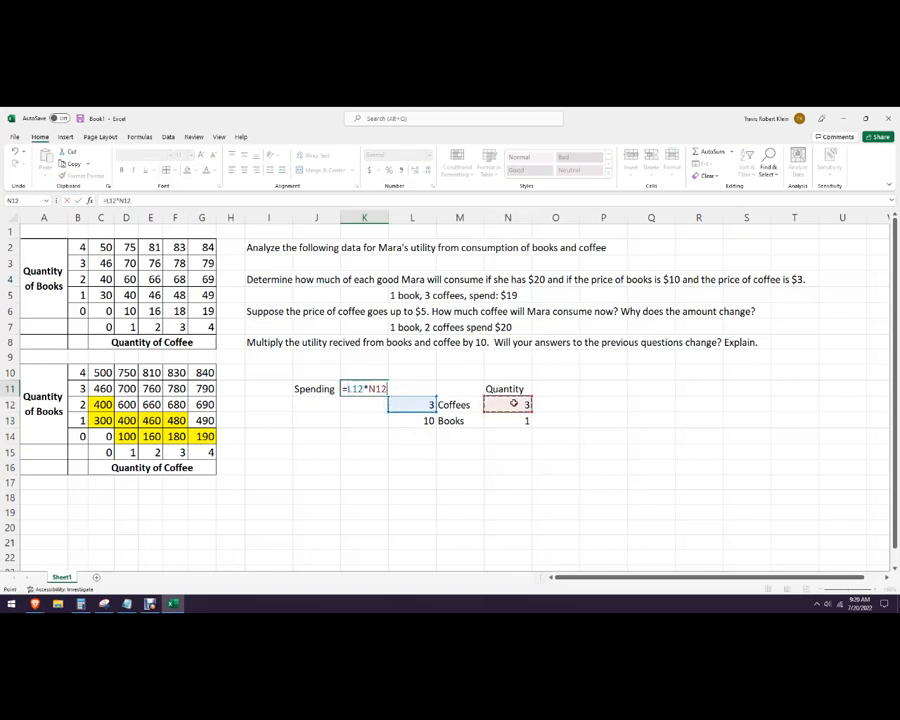
type("+")
left_click(421, 421)
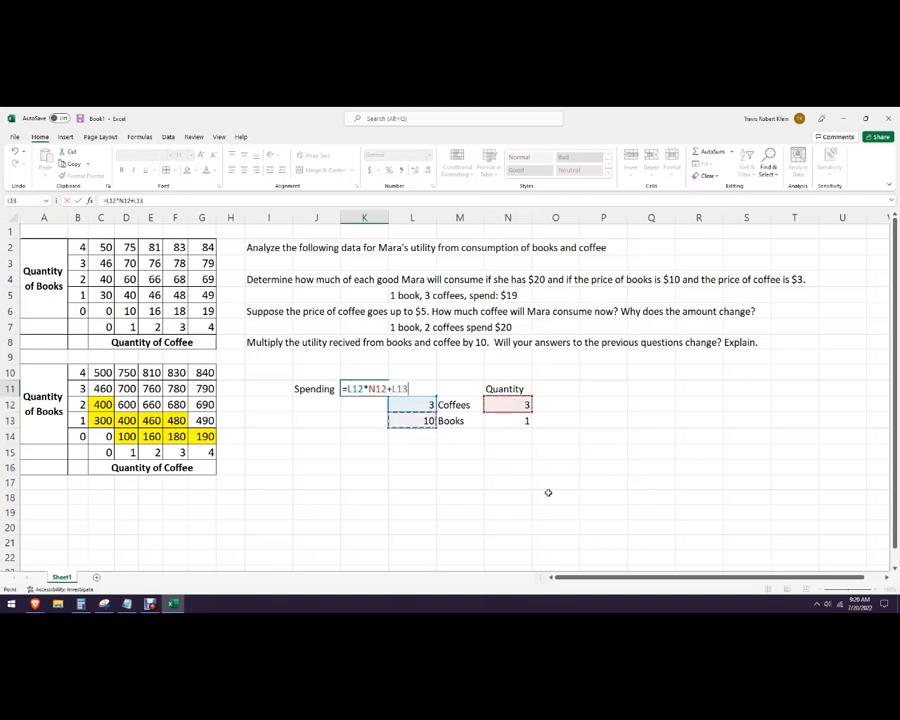
type("*")
left_click(510, 420)
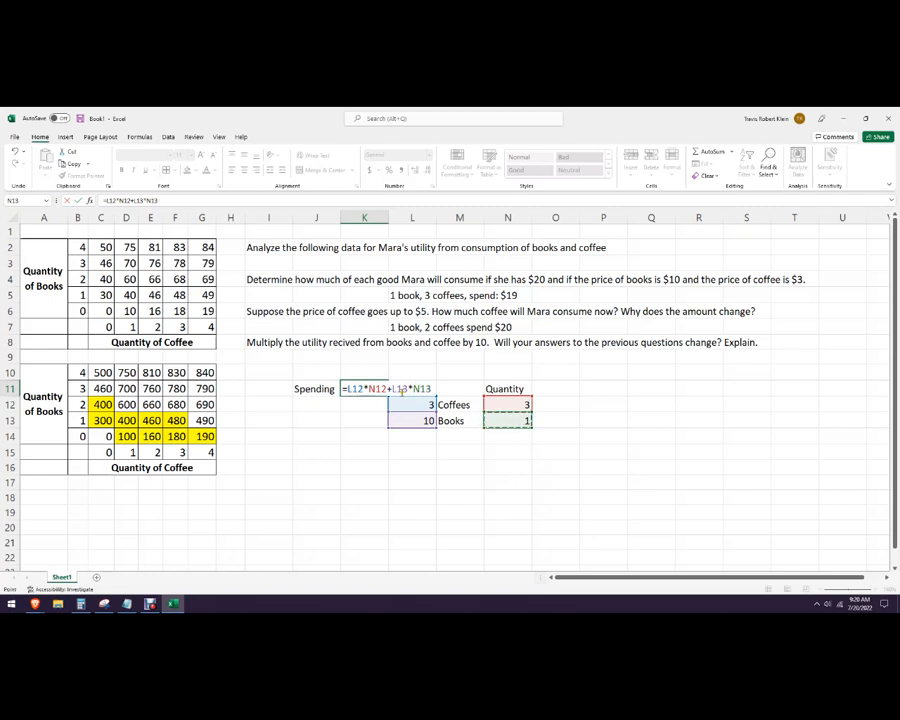
type("(")
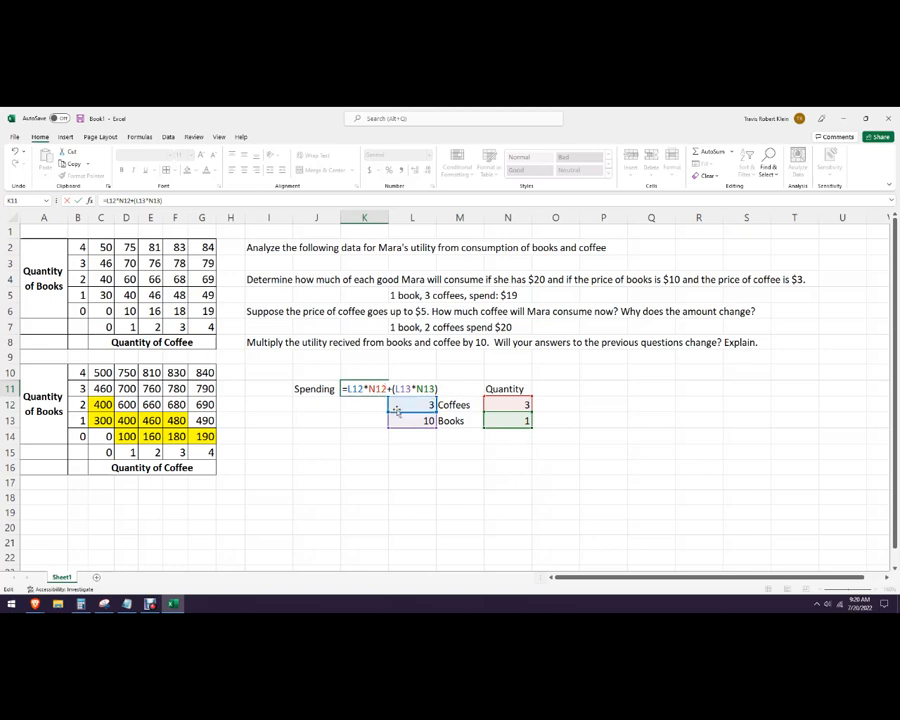
type(")")
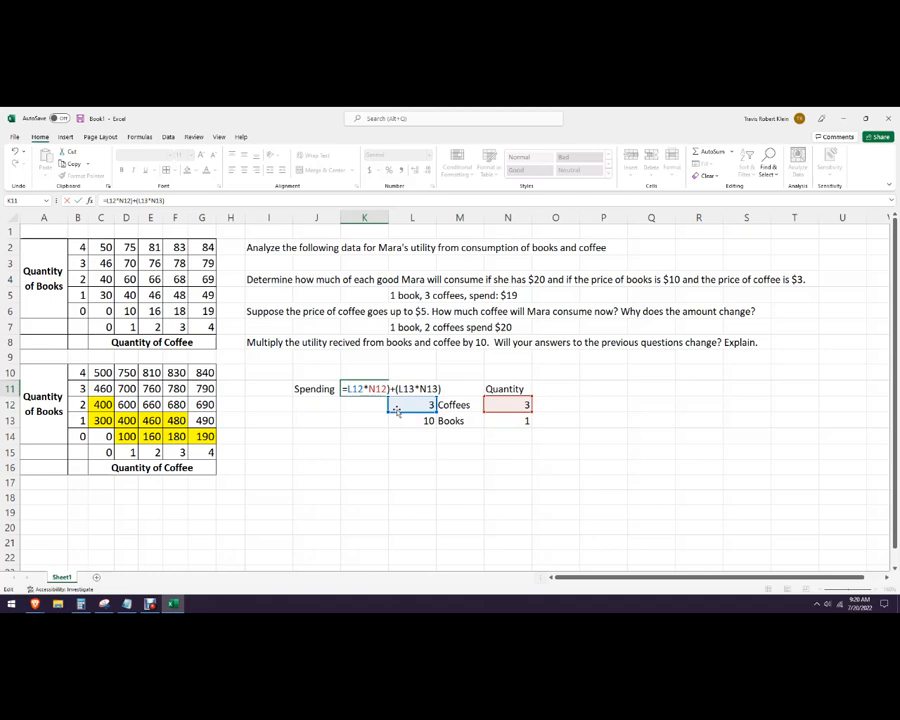
key("Return")
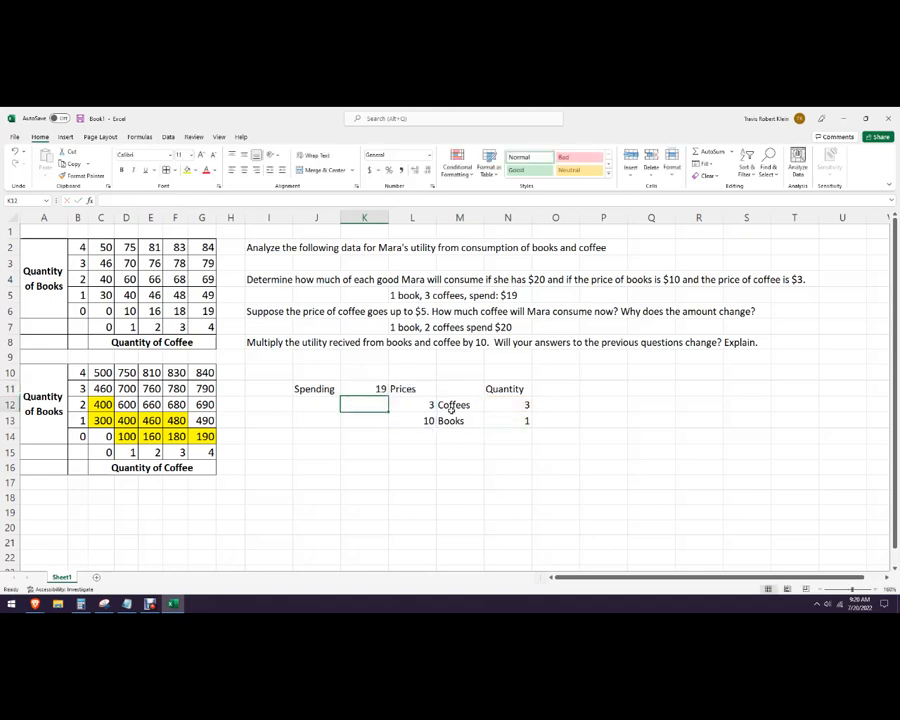
Step: Format the spending total in K11 as a dollar amount in accounting format
left_click(353, 391)
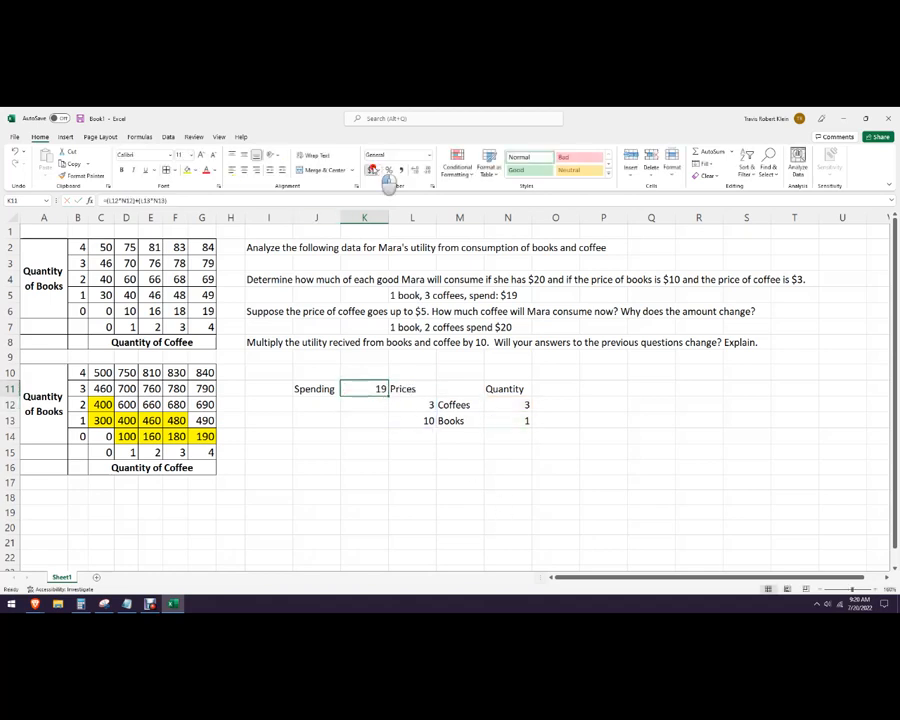
left_click(372, 170)
left_click(440, 450)
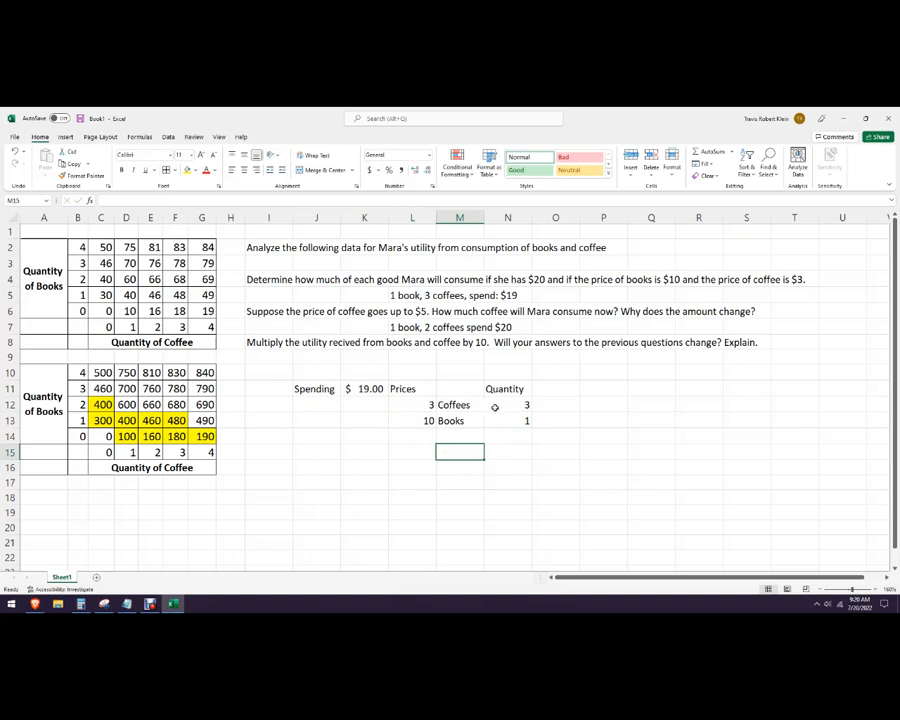
Step: Set the coffee price in L12 to 5
left_click(433, 405)
type("5")
key("Return")
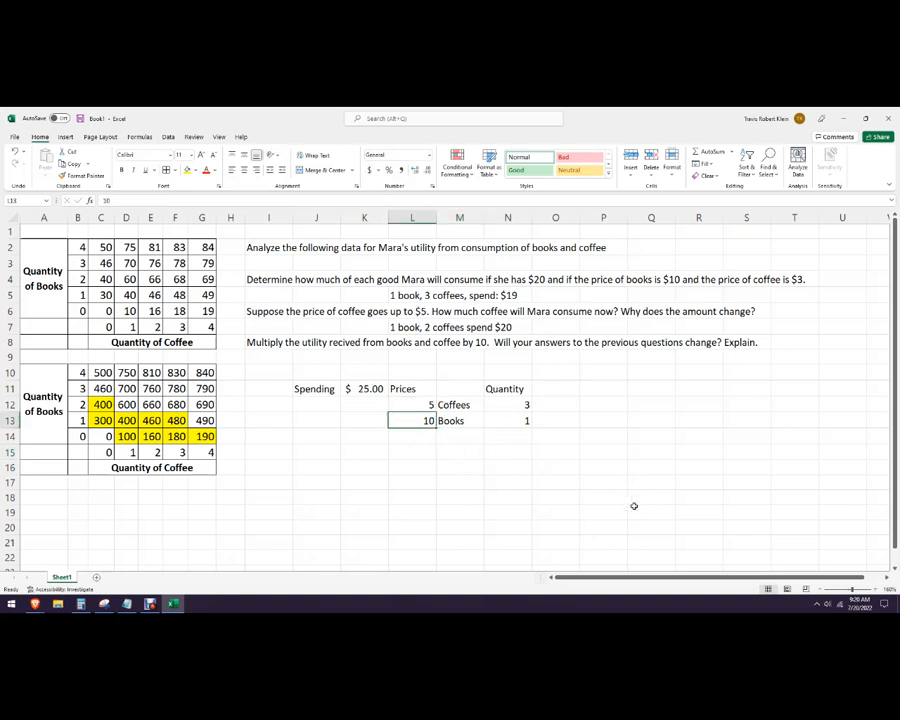
Step: Set the coffee quantity in N12 to 2 to check the spending for two coffees and one book
left_click(522, 404)
type("2")
key("Return")
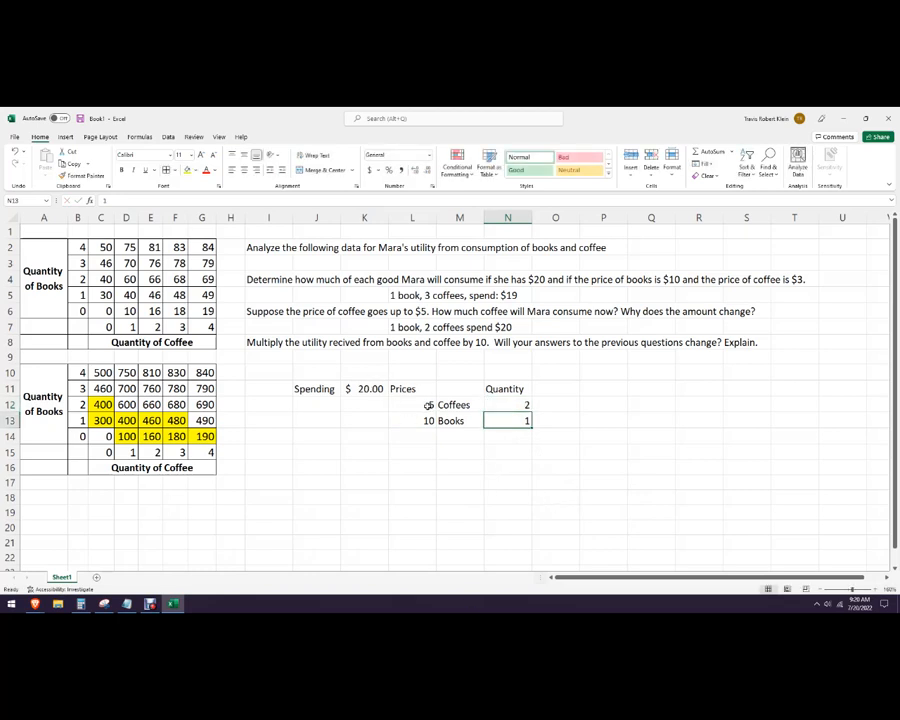
Step: Set the prices to 2 for coffees in L12 and 5 for books in L13
left_click(428, 405)
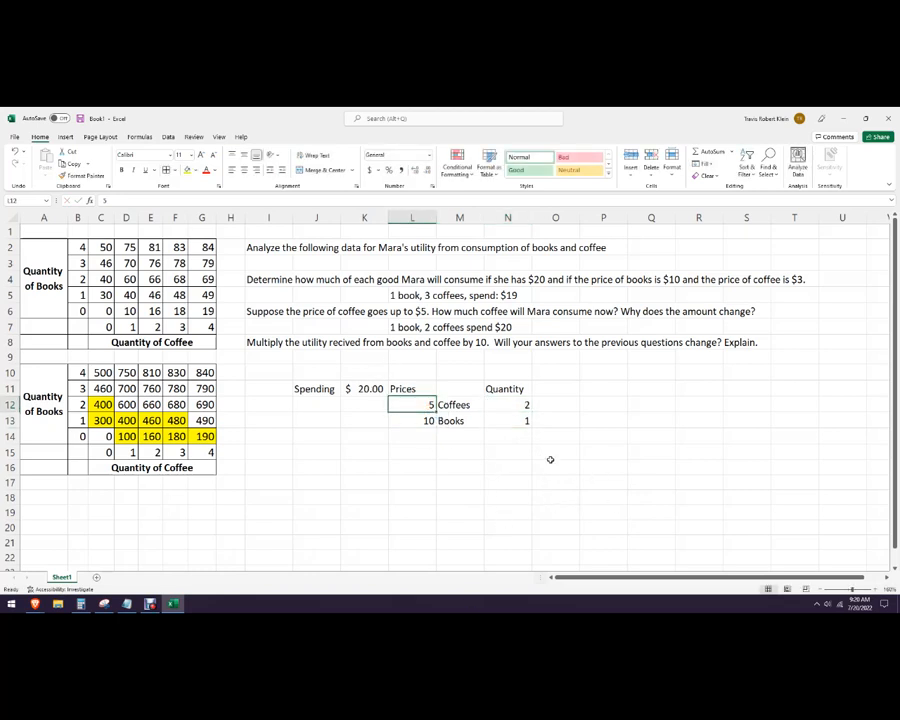
type("2")
key("Return")
type("5")
key("Return")
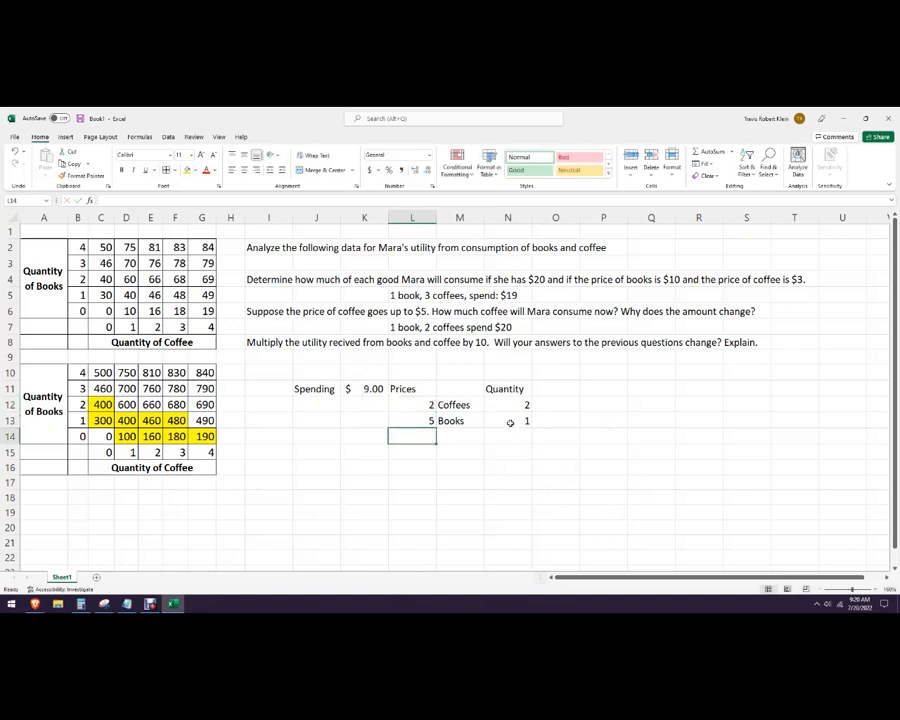
Step: Set the book quantity in N13 to 4 and test the spending with 3 and 2 coffees in N12
left_click(510, 422)
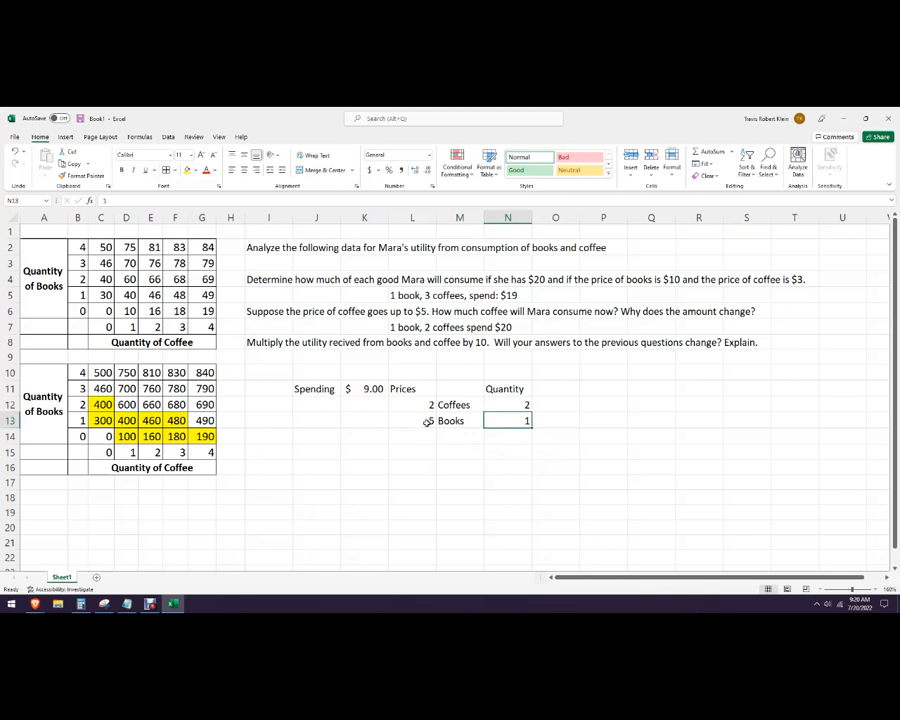
left_click(206, 246)
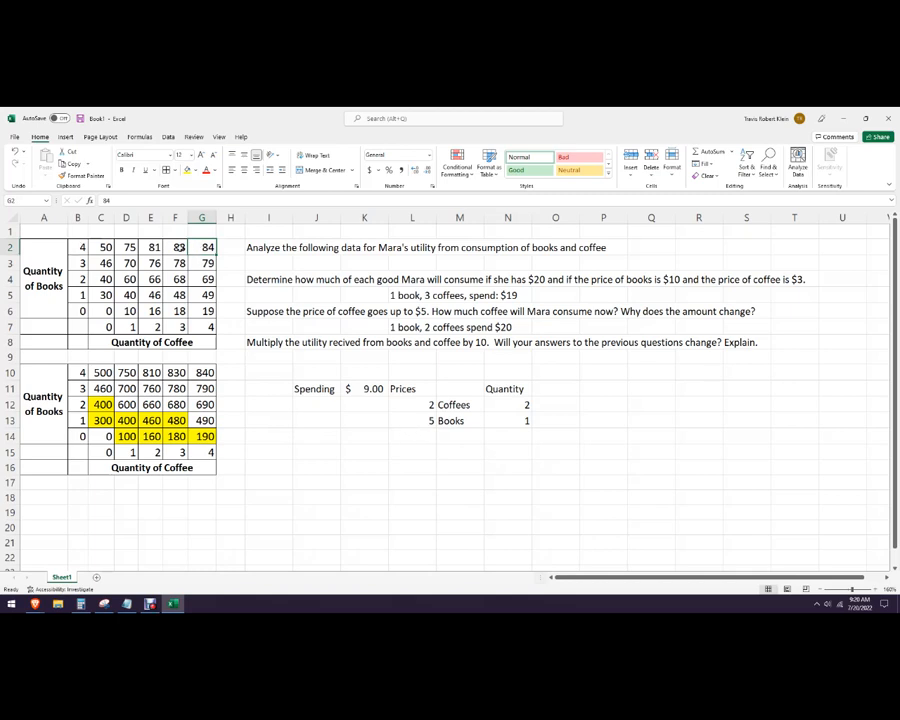
left_click(179, 247)
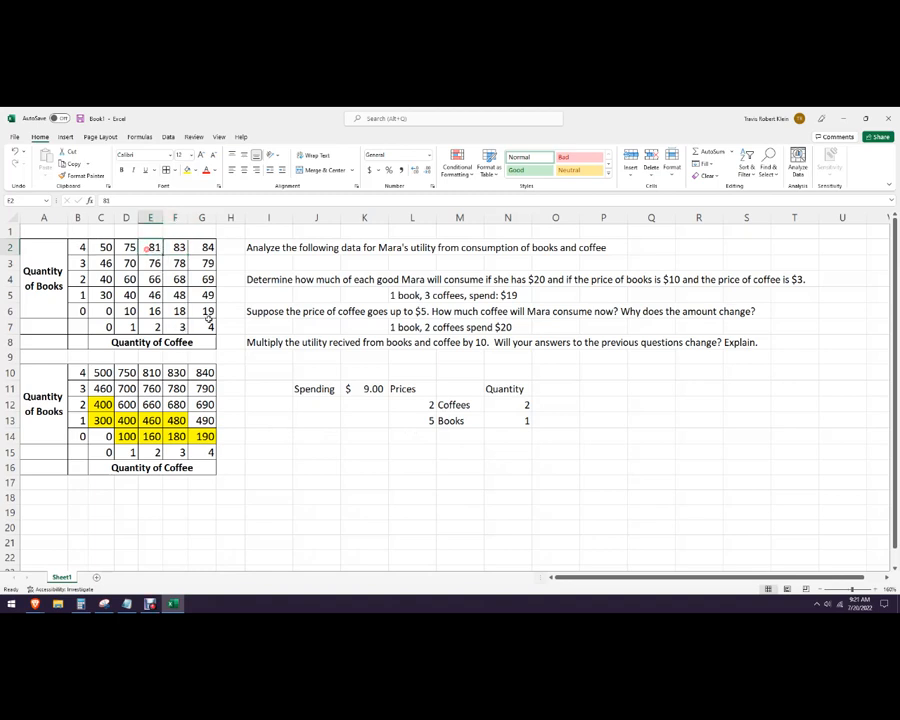
left_click(495, 404)
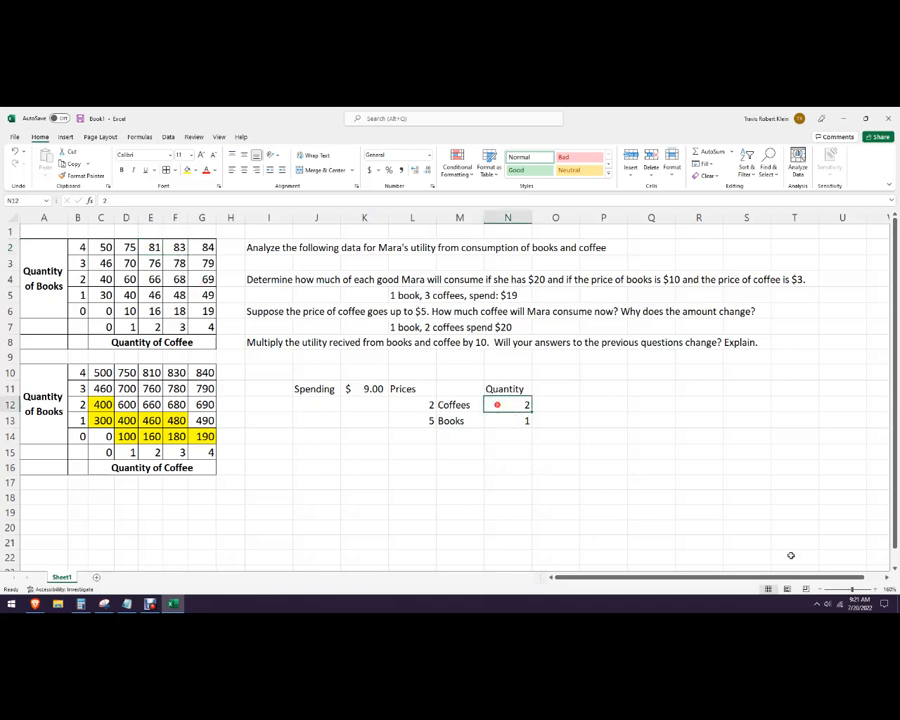
type("3")
key("Return")
type("4")
key("Return")
key("Up")
key("Up")
type("2")
key("Return")
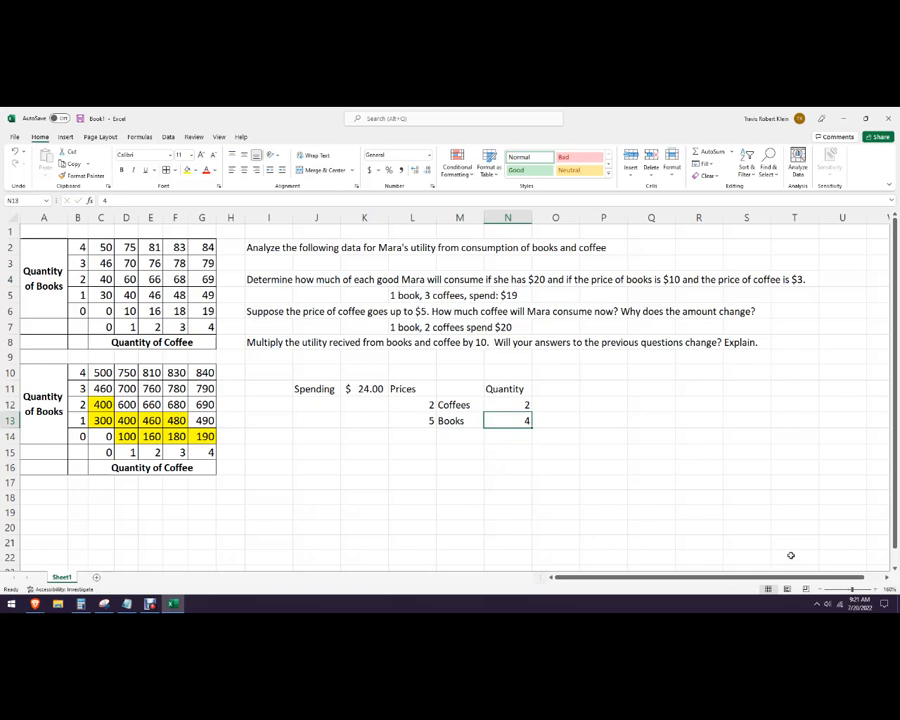
Step: Test 1 and 0 coffees with four books, and highlight the affordable bundle in C2 in yellow
key("Up")
type("1")
key("Return")
key("Up")
type("0")
key("Return")
left_click(106, 248)
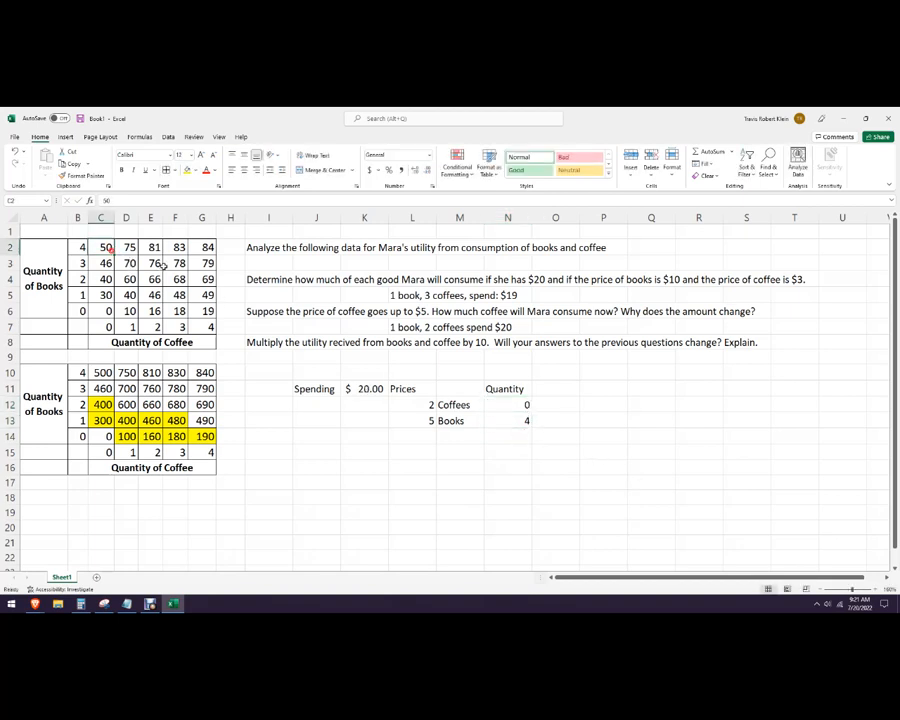
left_click(185, 170)
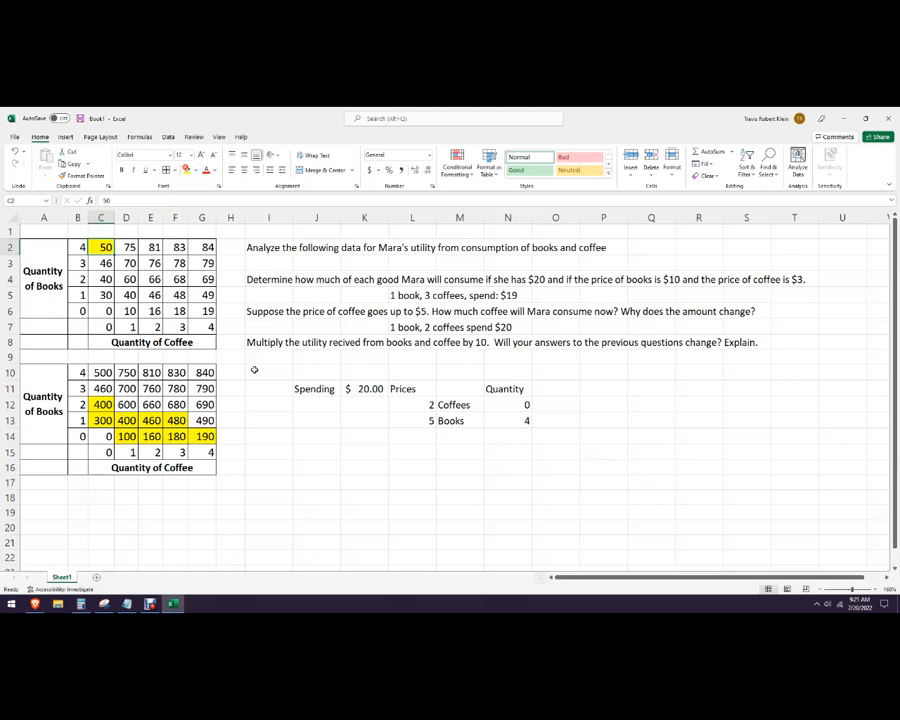
Step: Set the quantities to 3 books in N13 and 1 coffee in N12 to check the spending
left_click(114, 268)
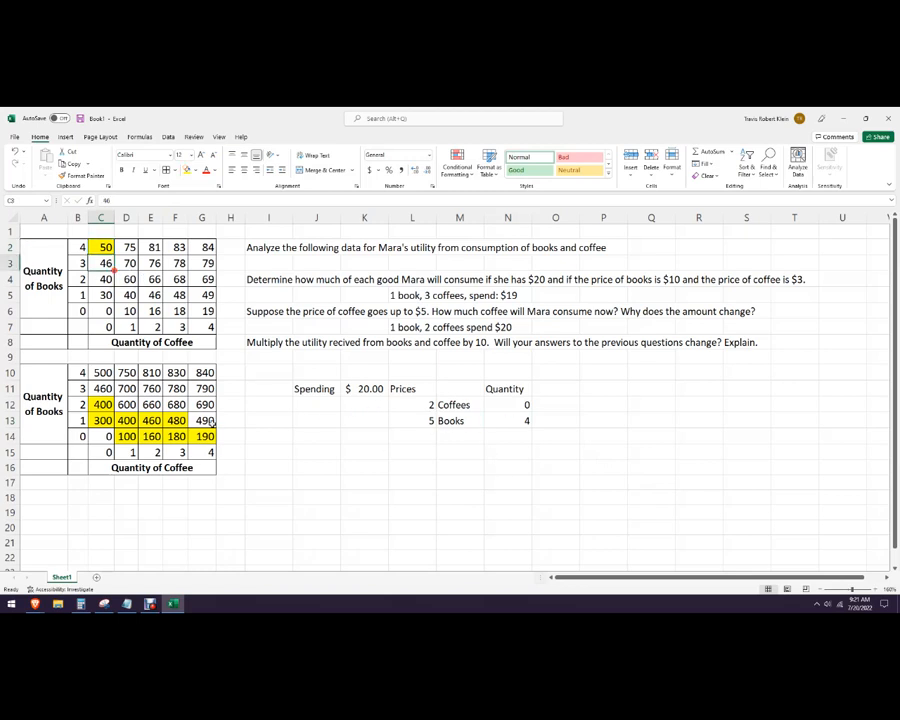
left_click(510, 421)
type("3")
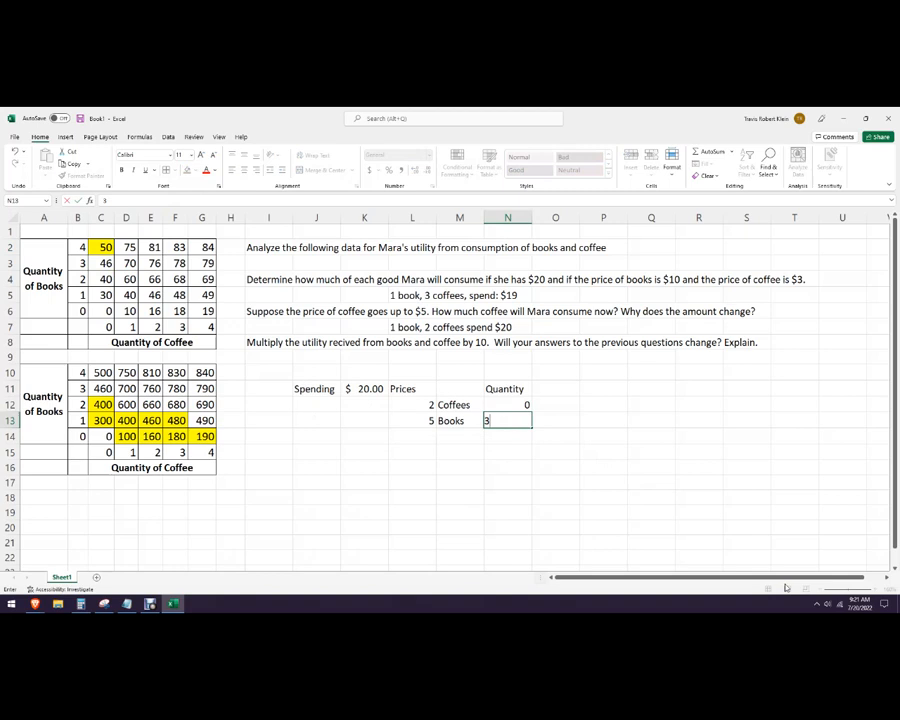
key("Up")
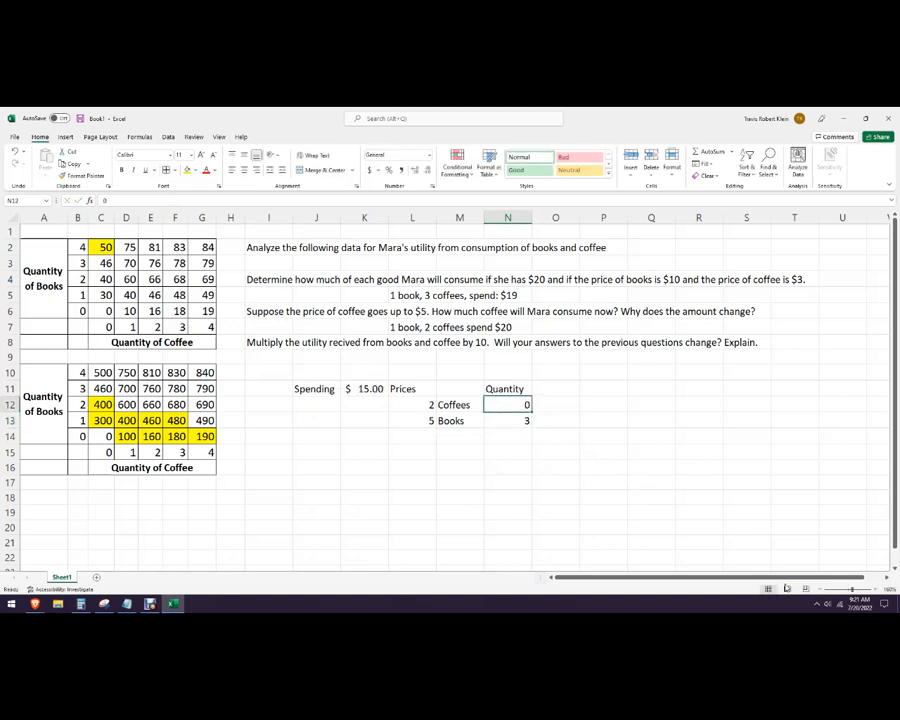
type("1")
key("Return")
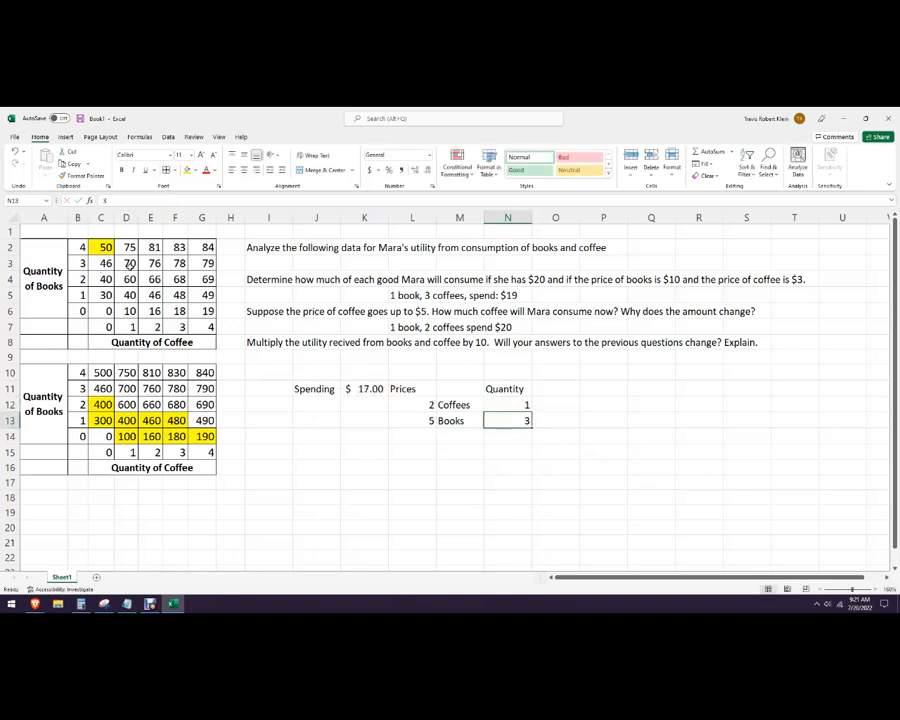
Step: Highlight the three-book bundles with zero and one coffee, C3 and D3, in yellow
left_click(105, 263)
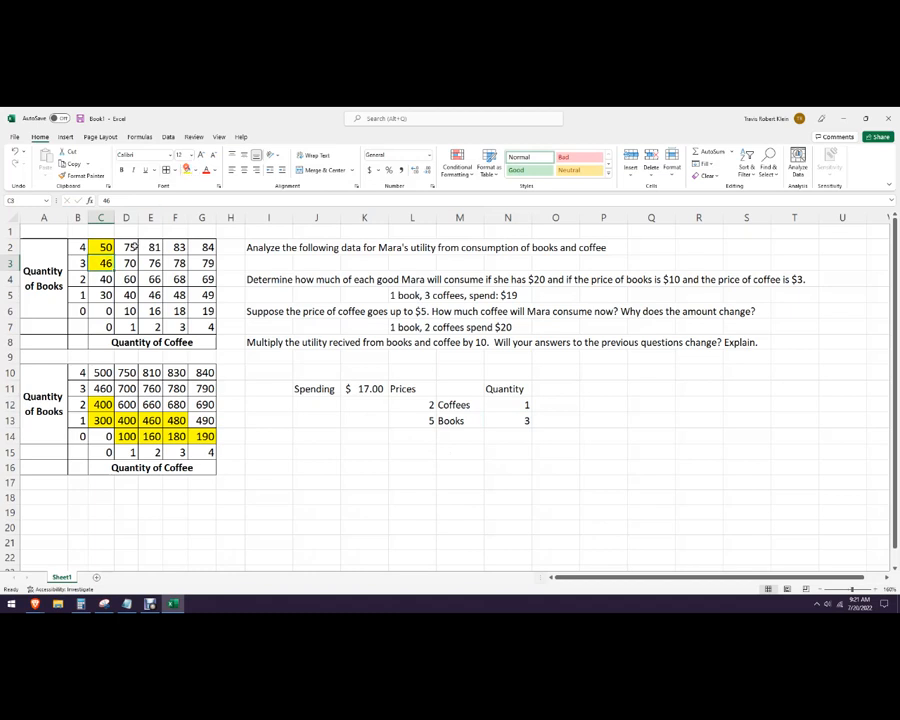
left_click(85, 175)
left_click(126, 263)
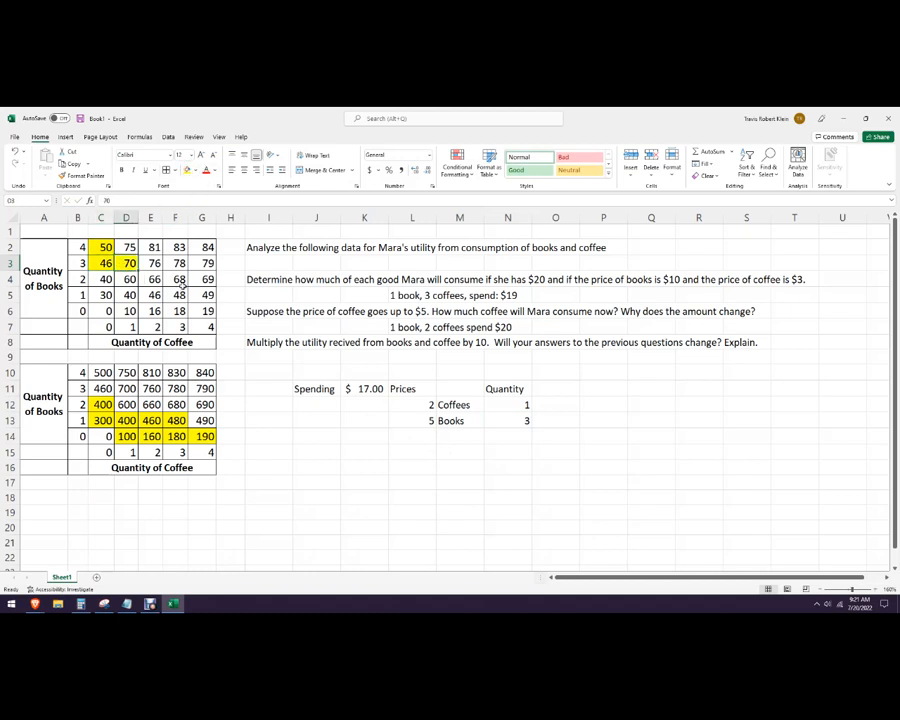
Step: Set the coffee quantity in N12 to 2 and highlight the matching three-book bundle in E3 in yellow
left_click(514, 404)
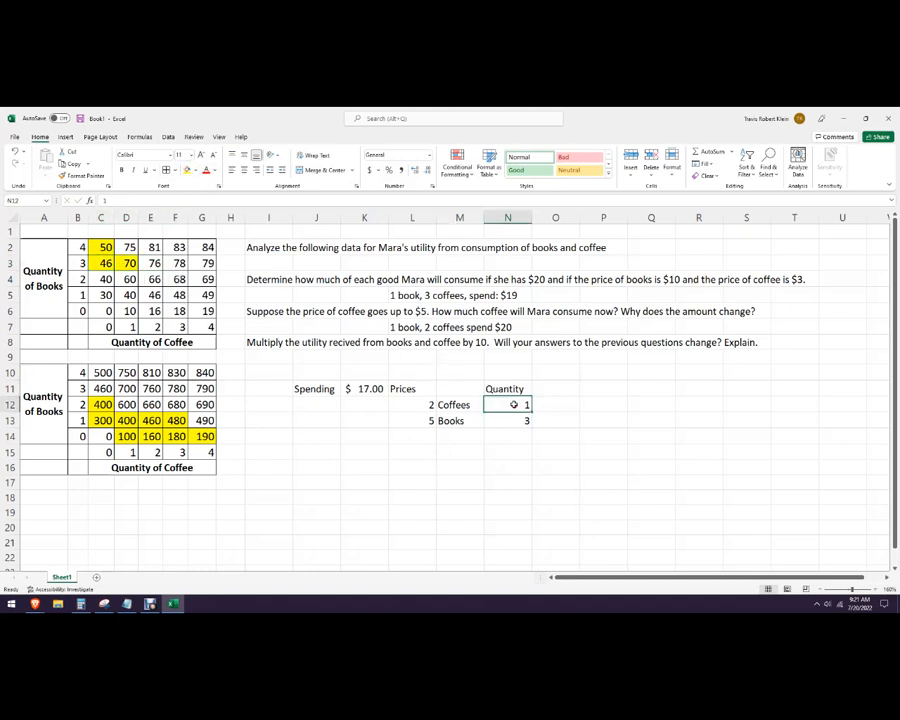
type("2")
key("Return")
left_click(153, 263)
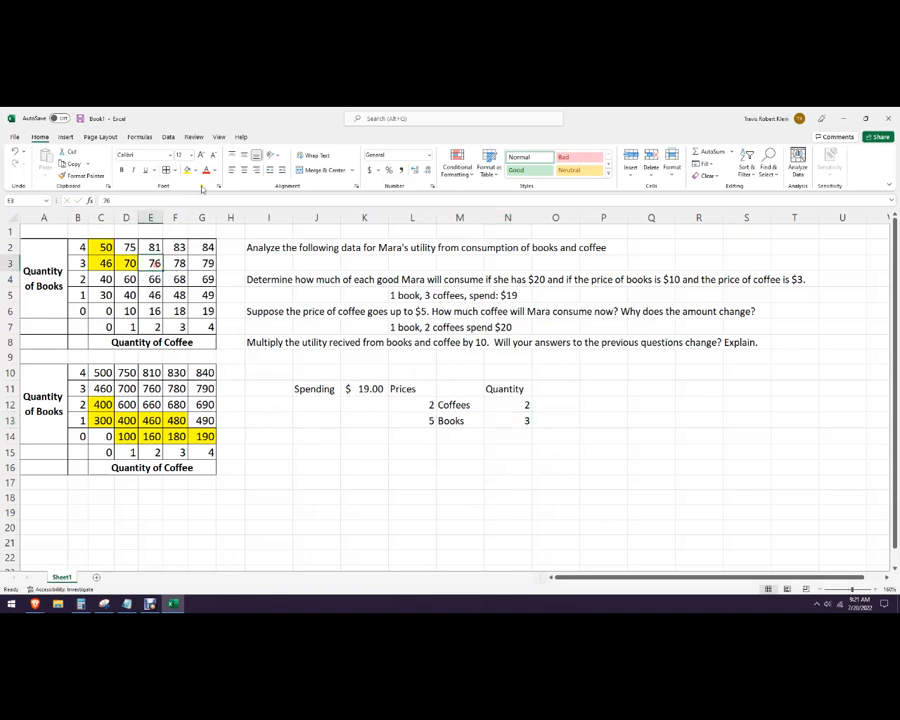
left_click(187, 170)
Step: Test the spending for three books with 4 and 3 coffees in N12
left_click(517, 407)
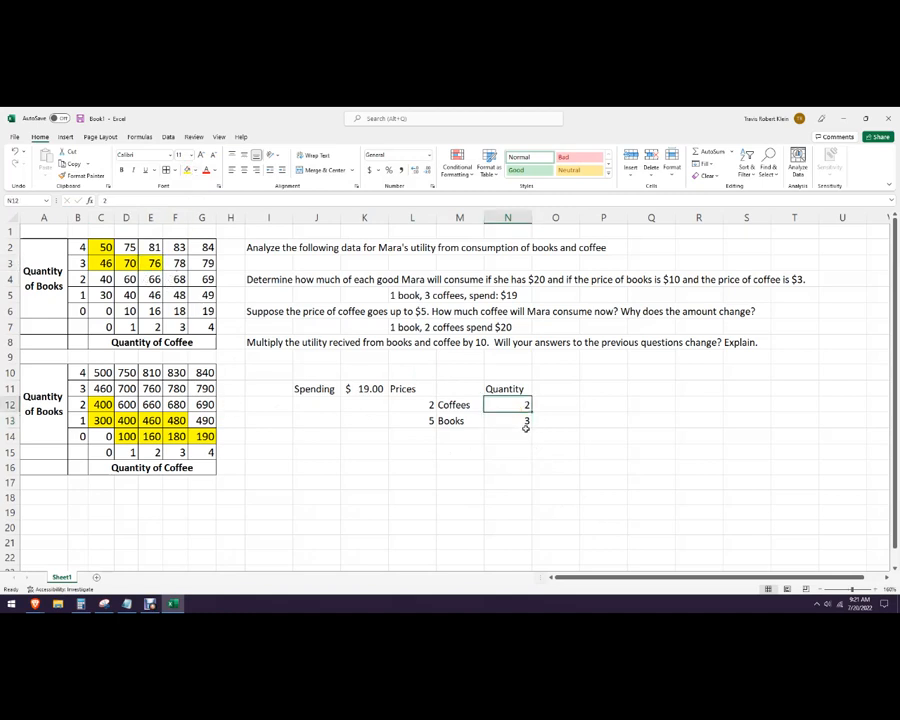
type("4")
key("Return")
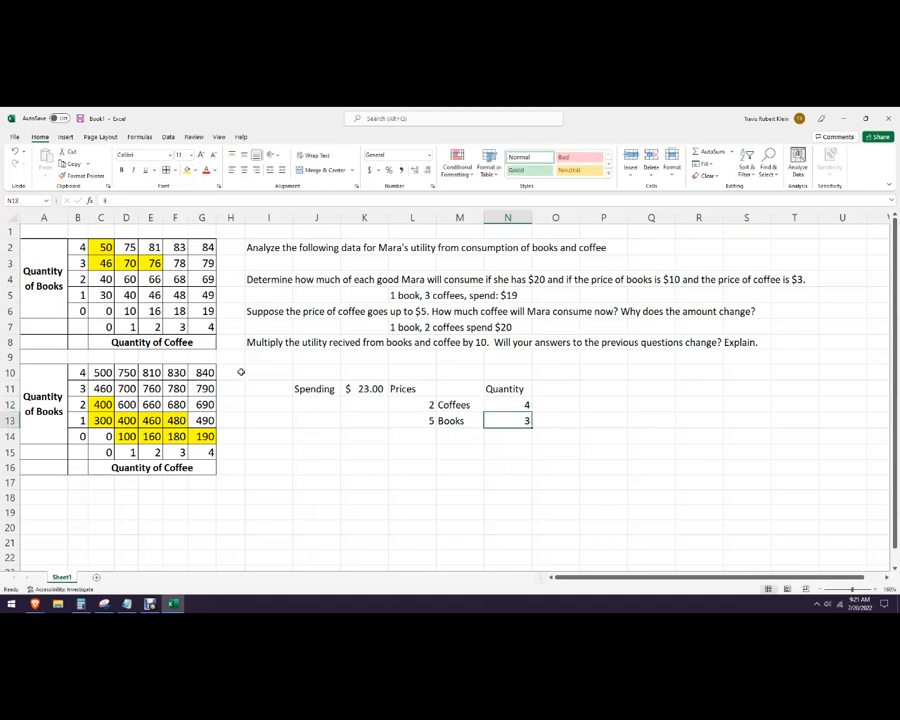
left_click(178, 262)
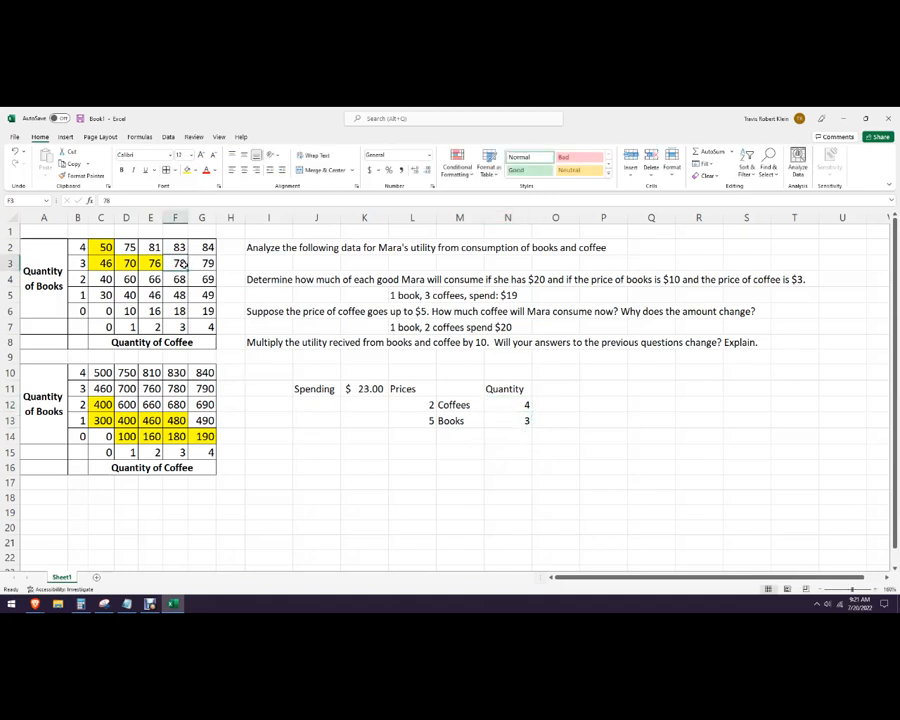
left_click(520, 404)
type("3")
key("Return")
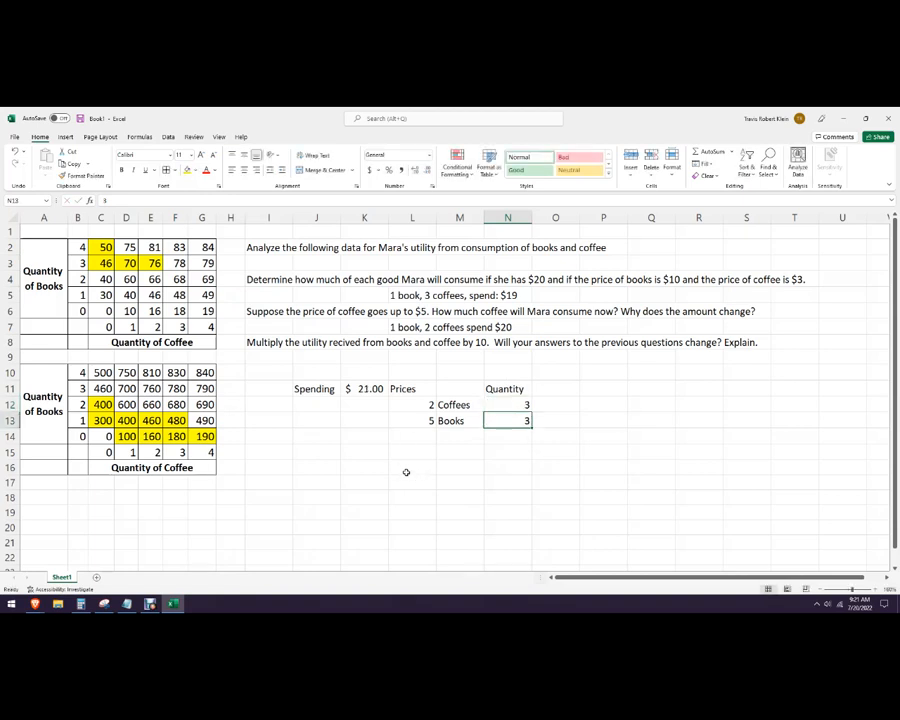
Step: Set the quantities to 2 books in N13 and 0 coffees in N12
left_click(108, 281)
left_click(518, 404)
left_click(522, 420)
type("2")
key("Up")
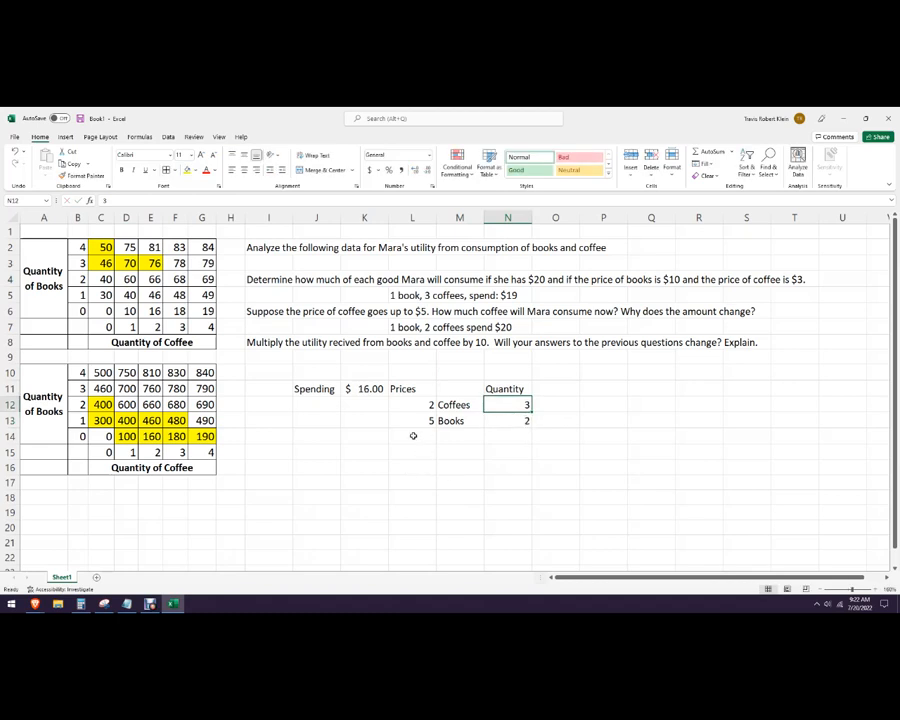
type("0")
key("Return")
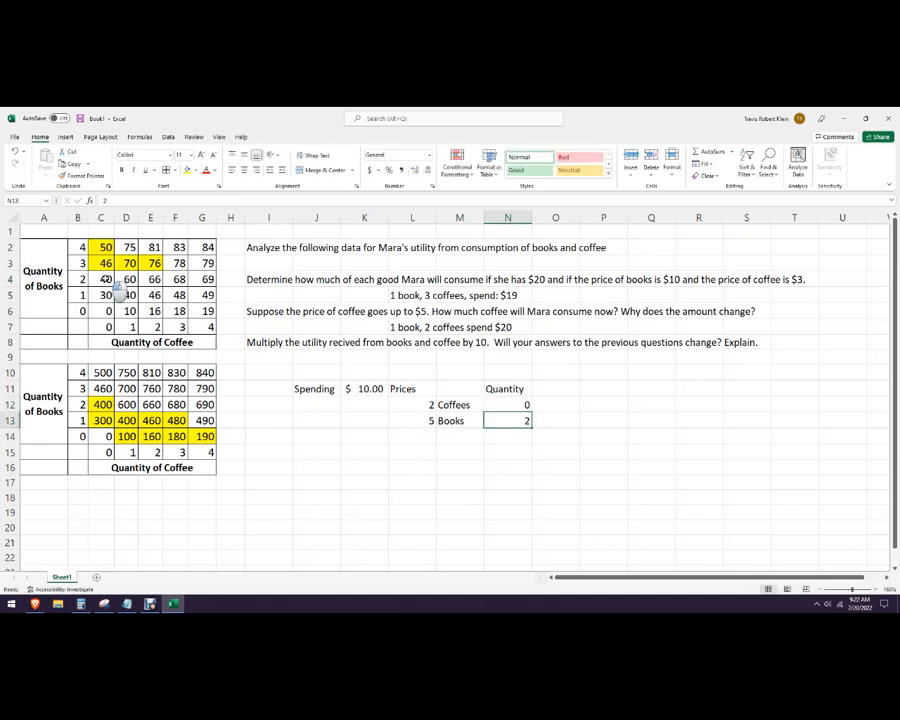
Step: Highlight the two-book bundles with zero and one coffee, C4 and D4, in yellow
left_click(105, 279)
left_click(187, 170)
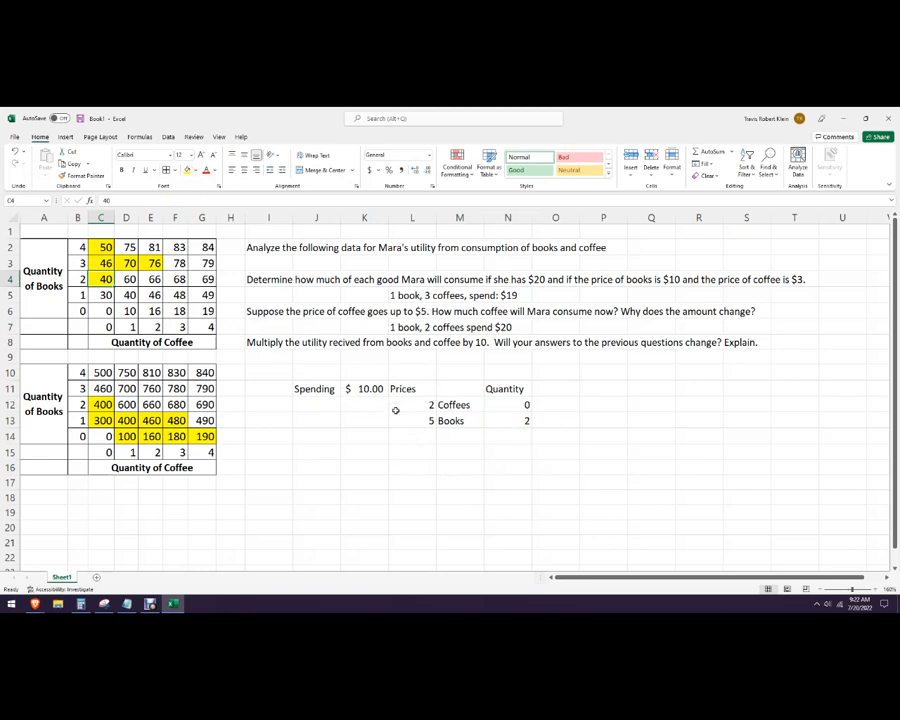
left_click(126, 279)
left_click(187, 170)
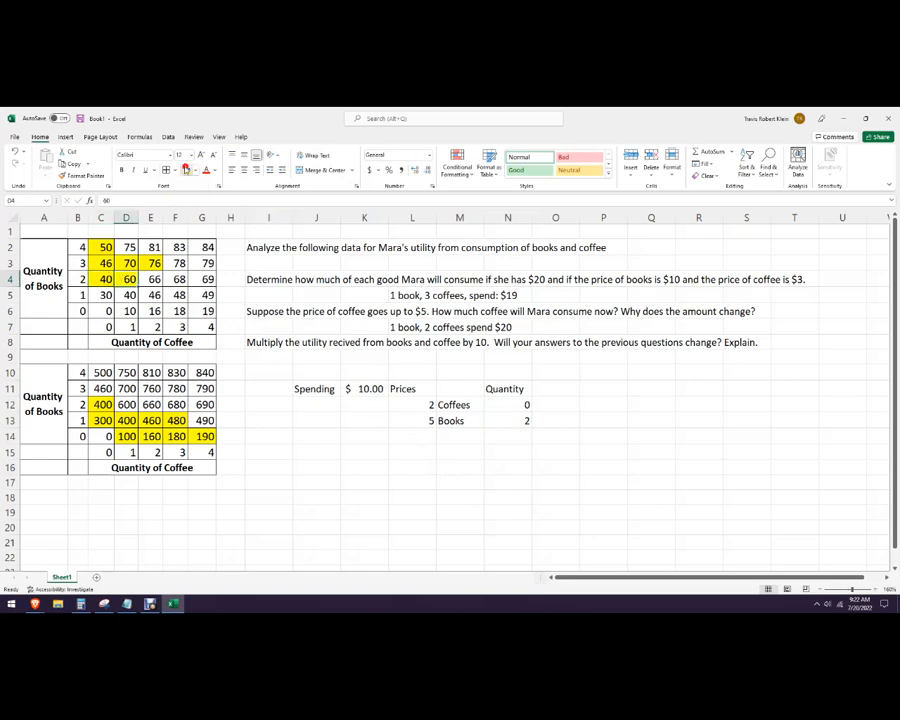
Step: Test 1, 2 and 3 coffees in N12 with two books, and highlight the bundles in E4:F4 in yellow
left_click(508, 404)
type("1")
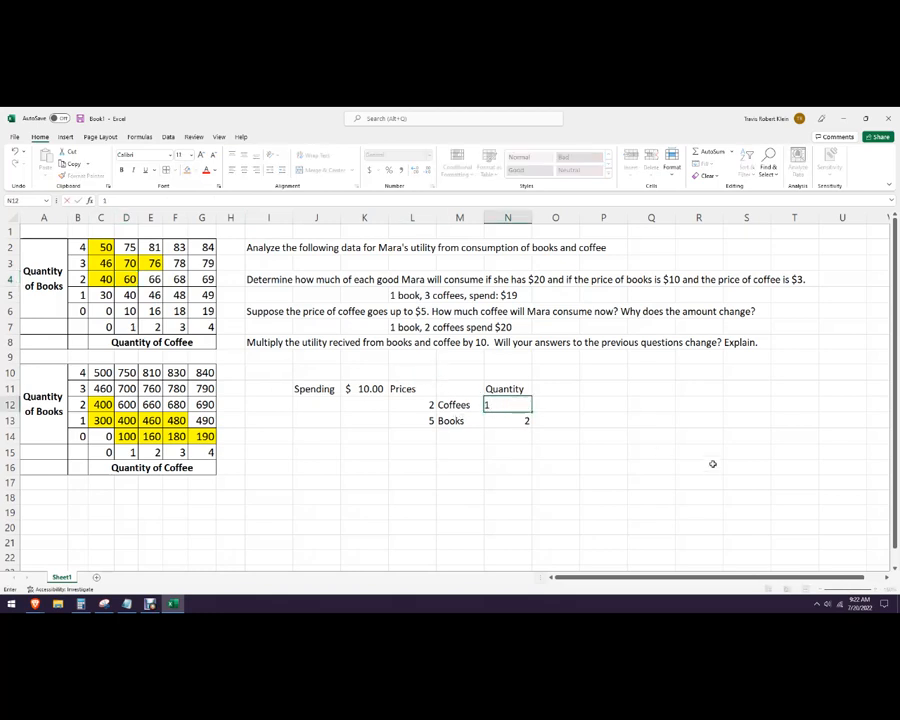
key("Return")
key("Up")
type("2")
key("Return")
key("Up")
type("3")
key("Return")
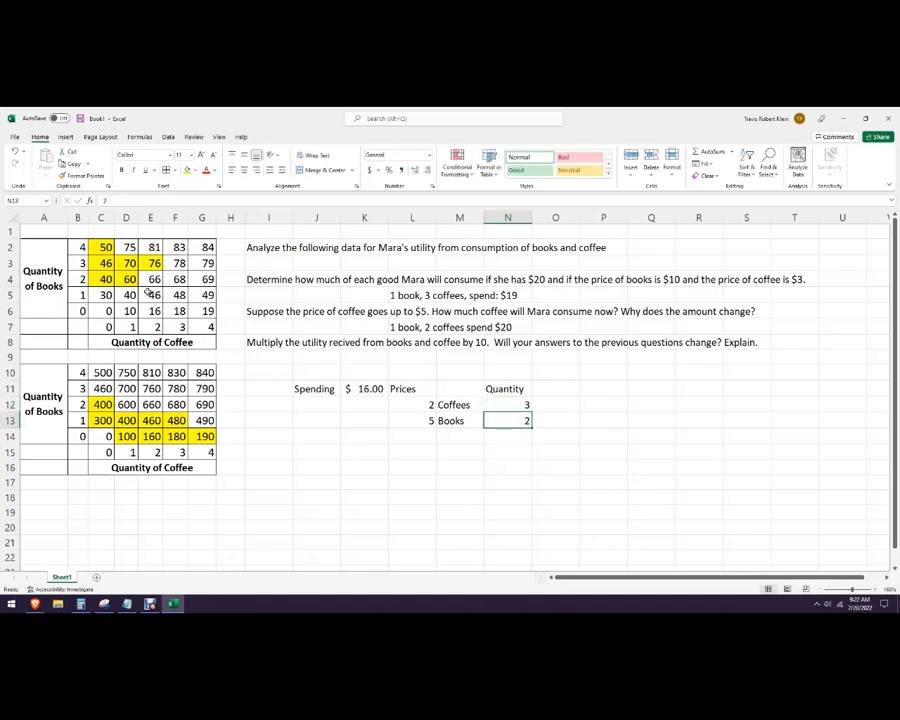
left_click_drag(155, 279, 178, 280)
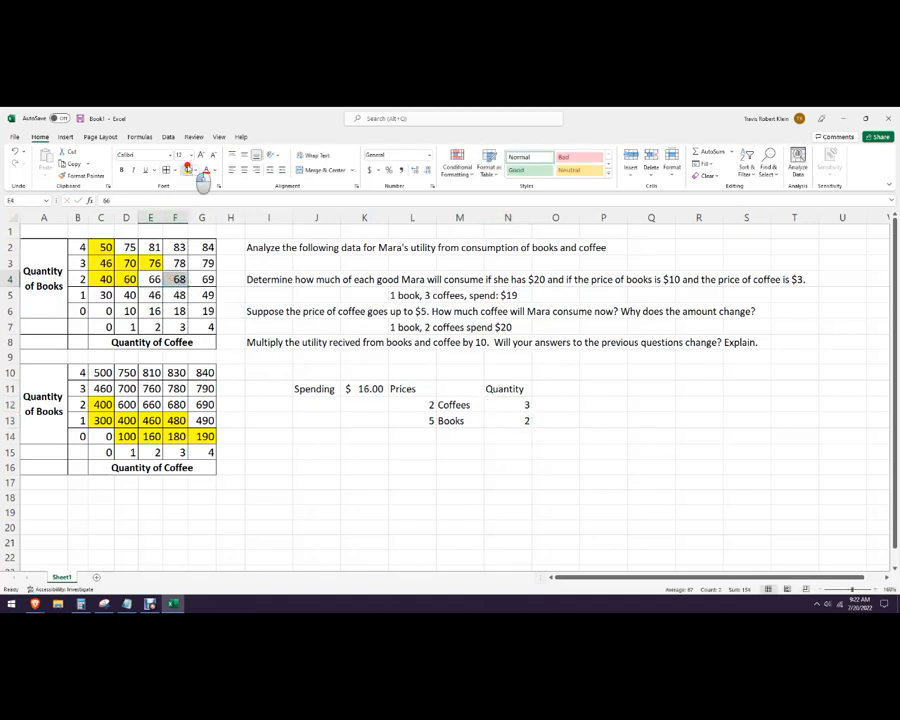
left_click(455, 418)
Step: Set the coffee quantity in N12 to 4 and highlight the matching two-book bundle in G4 in yellow
left_click(520, 406)
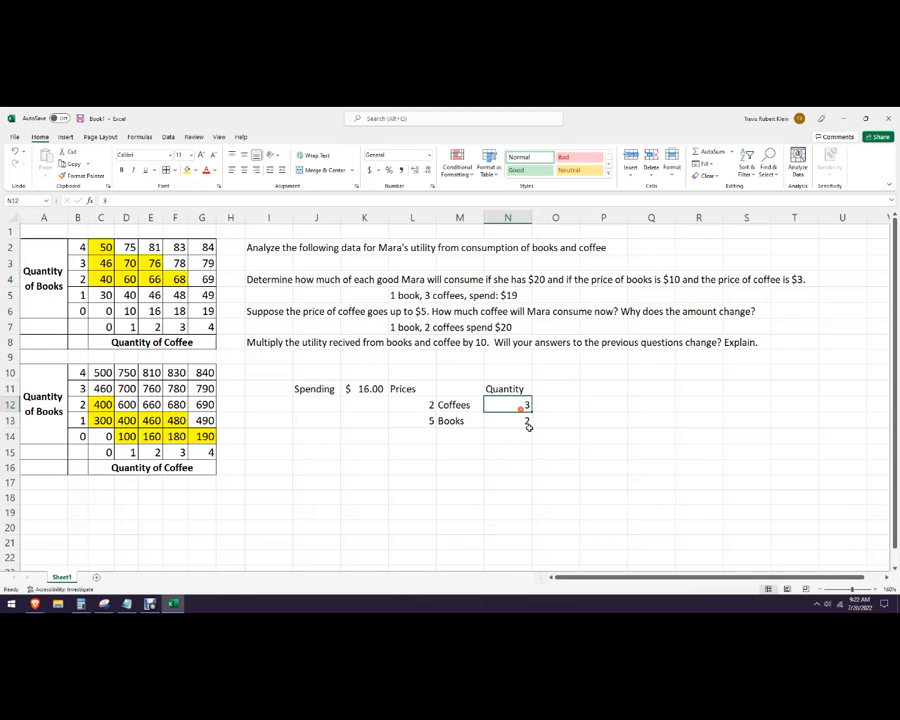
type("4")
key("Return")
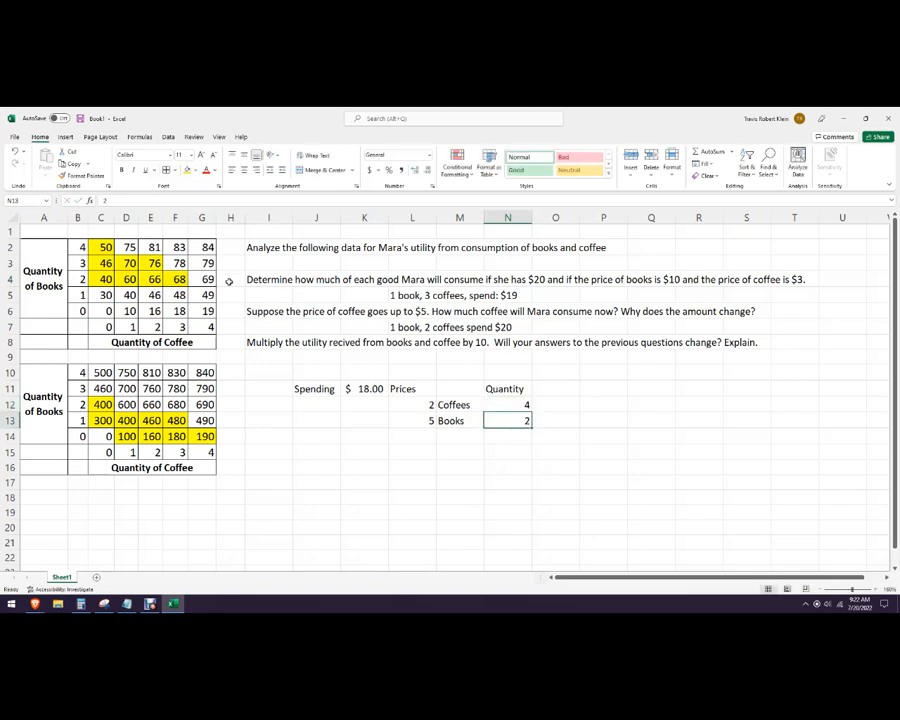
left_click(205, 279)
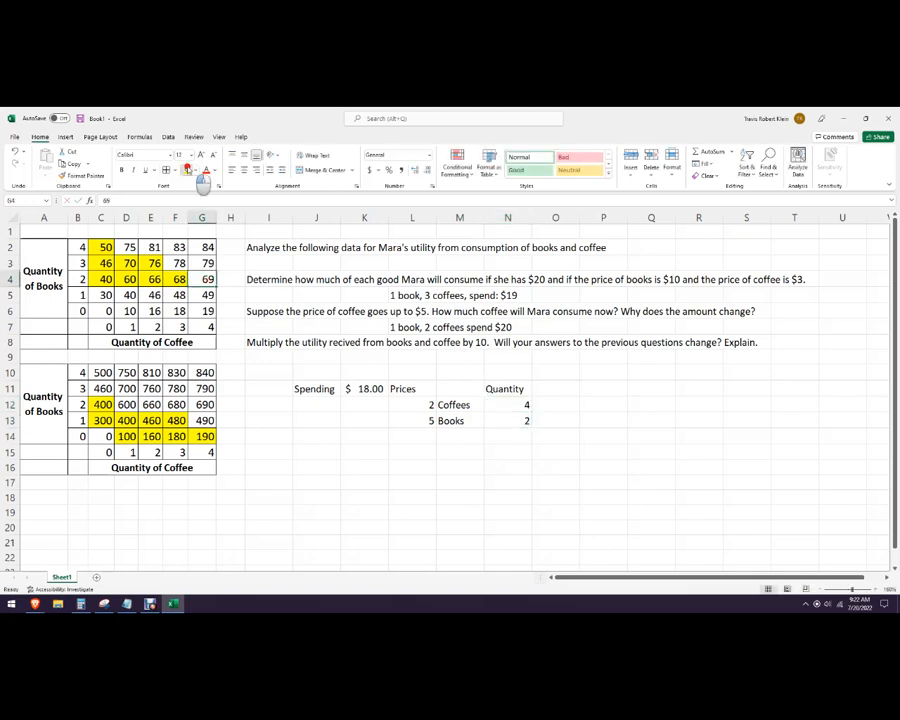
left_click(537, 478)
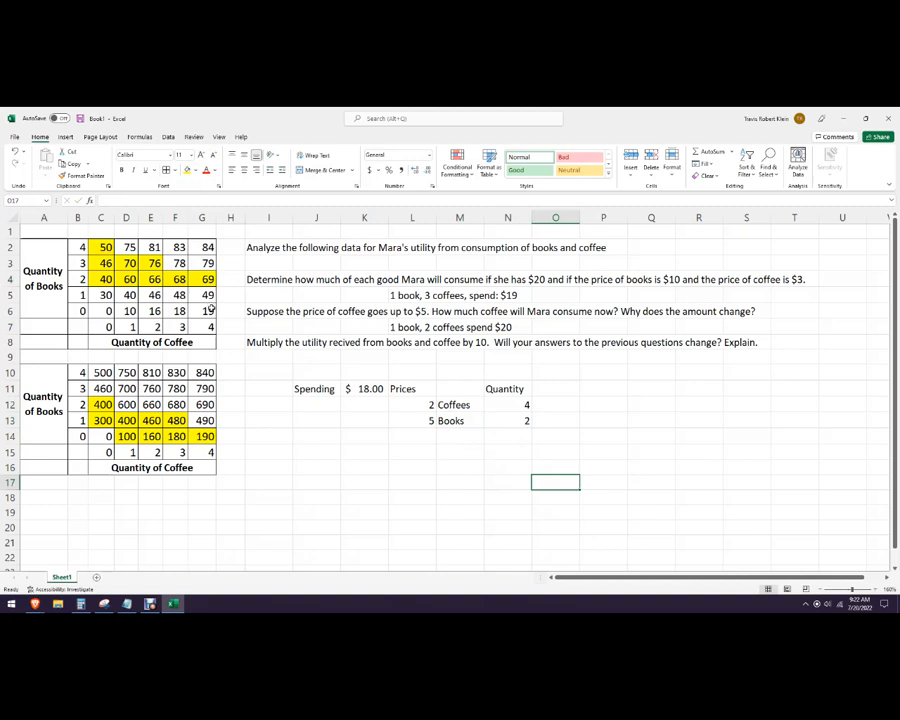
left_click(155, 262)
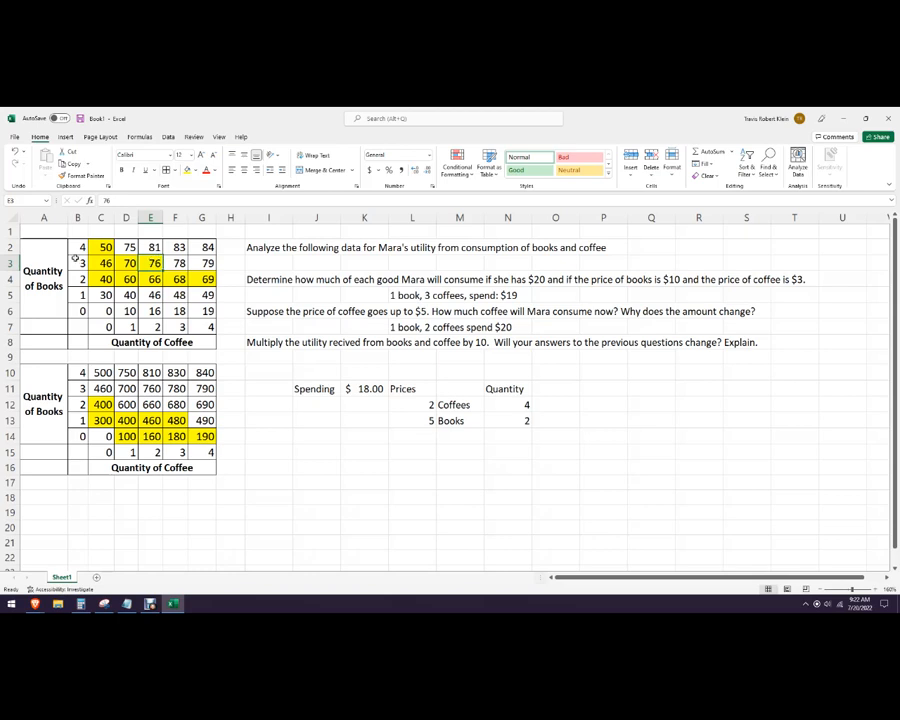
left_click(522, 481)
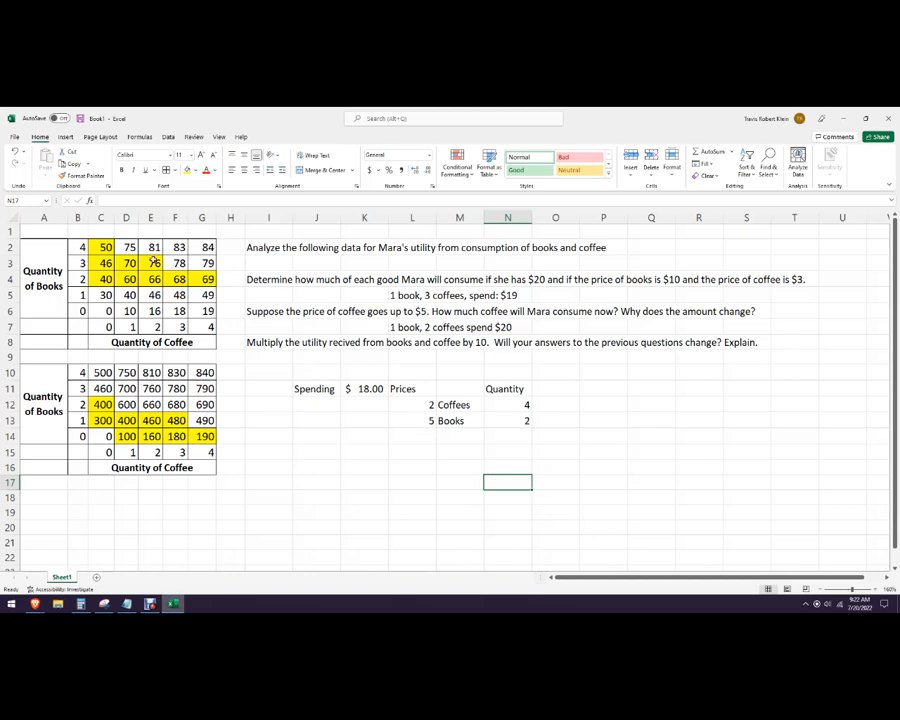
left_click(150, 605)
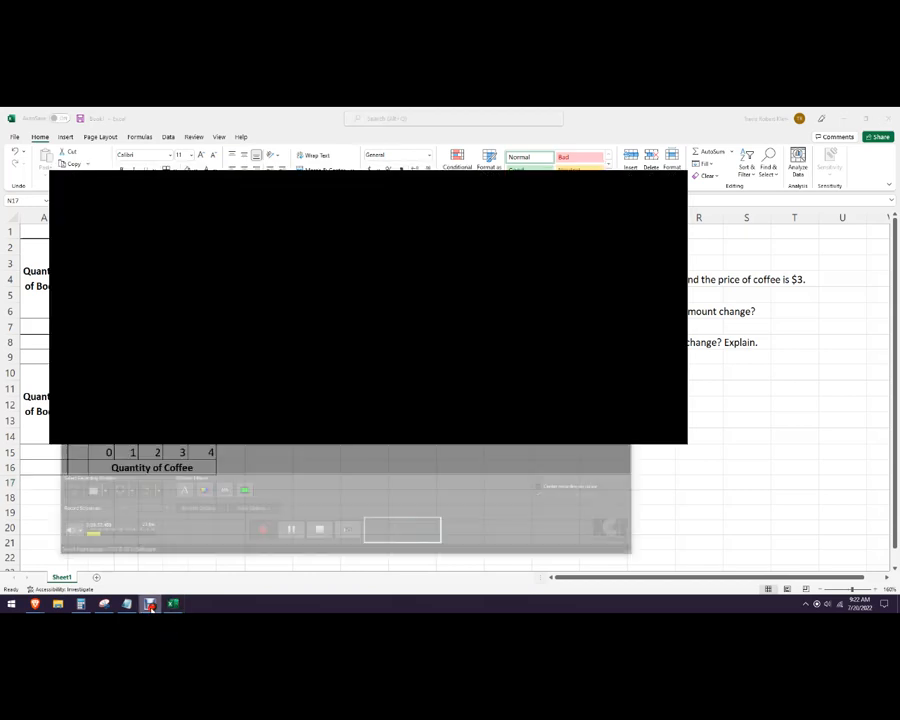